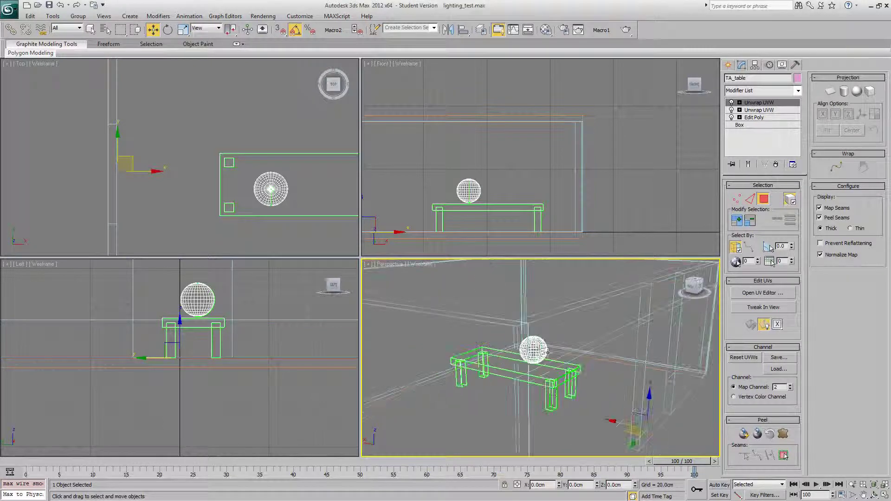
Hide every object except the selected table and its sphere.
alt+middle_drag(549, 353, 606, 333)
key(alt+i)
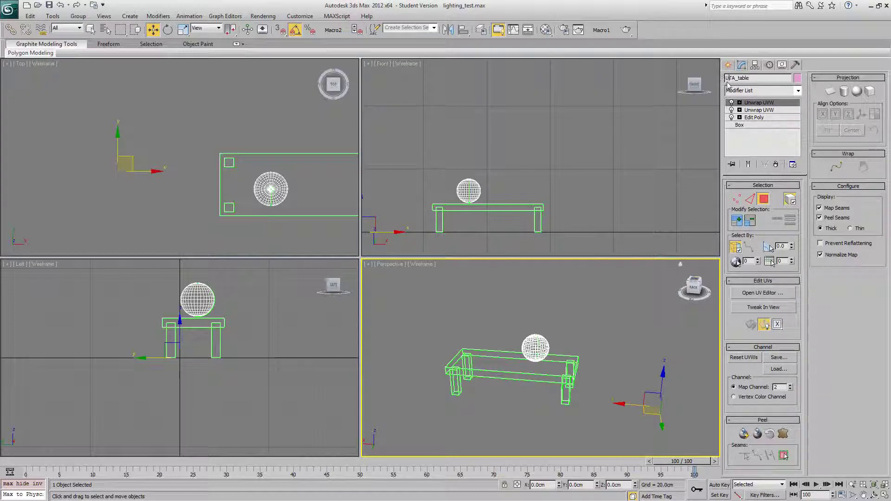
text(CZ)
key(BackSpace)
key(BackSpace)
key(BackSpace)
Clone the table as an independent copy named TA_table001.
alt+middle_drag(577, 364, 574, 362)
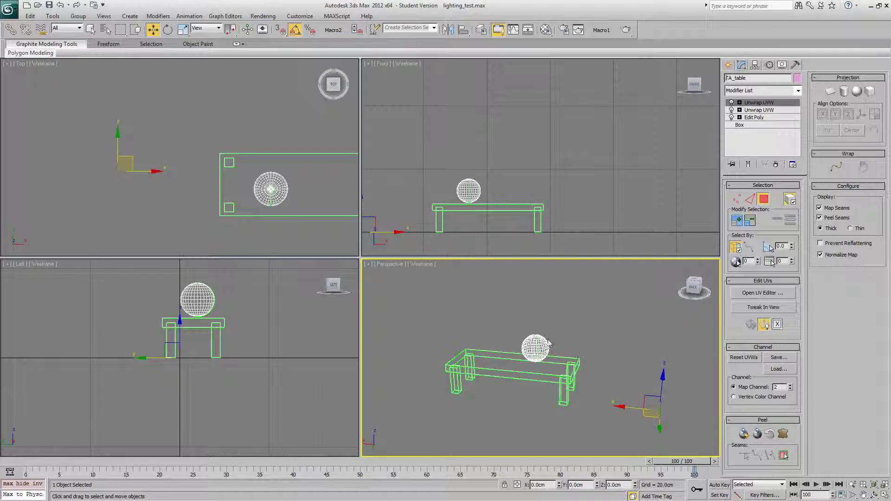
click(30, 16)
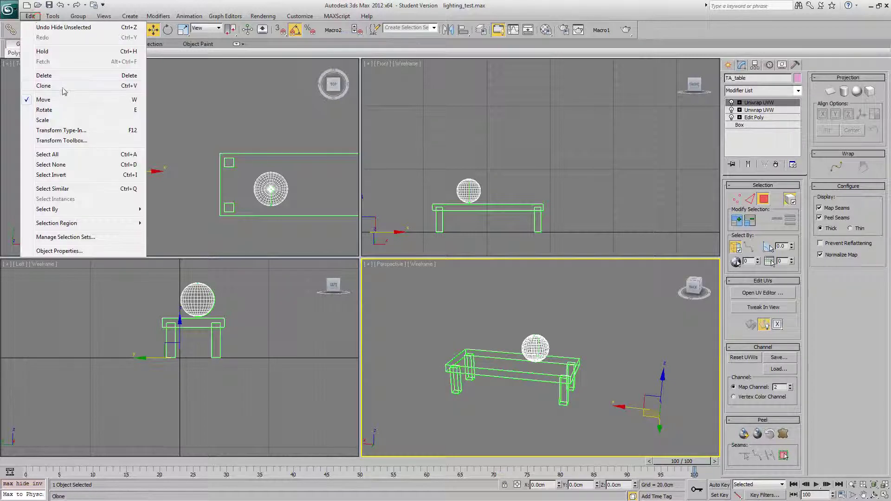
click(58, 86)
click(409, 231)
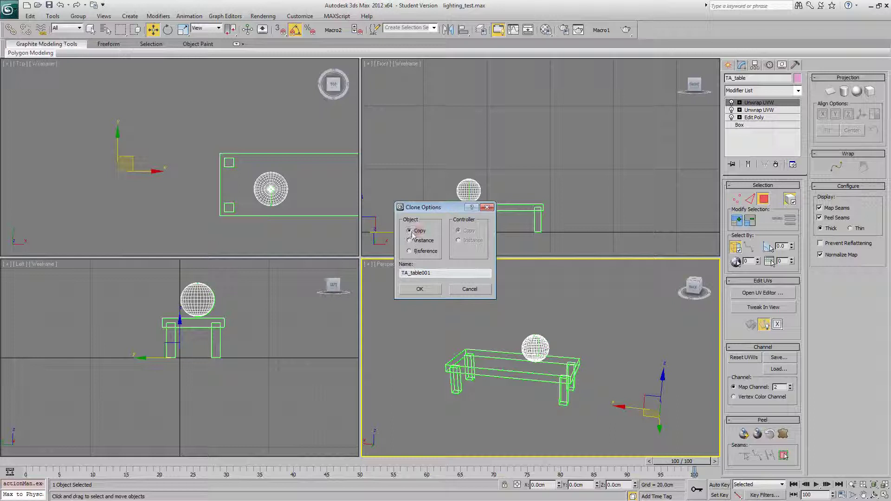
click(419, 288)
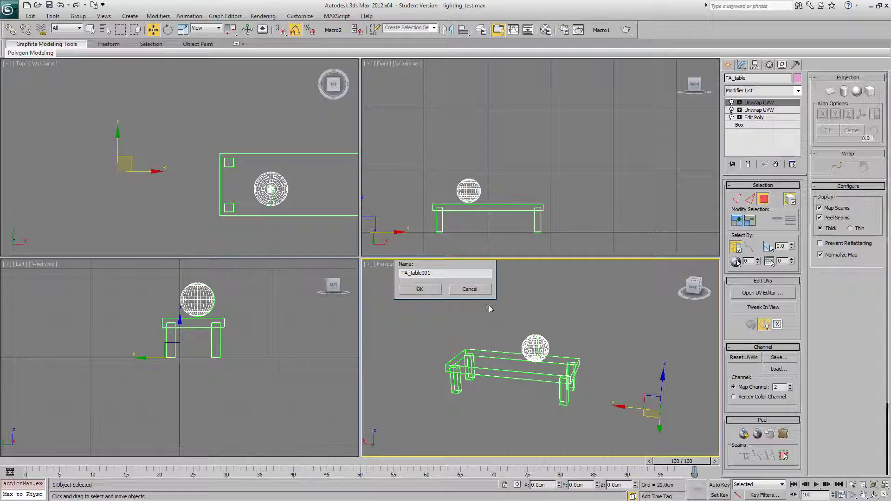
Add an Edit Poly modifier to the table copy.
click(797, 92)
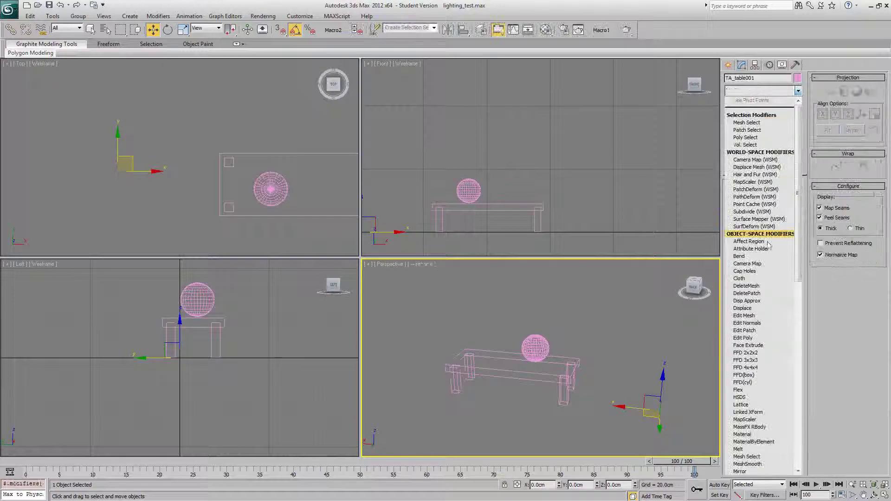
click(752, 338)
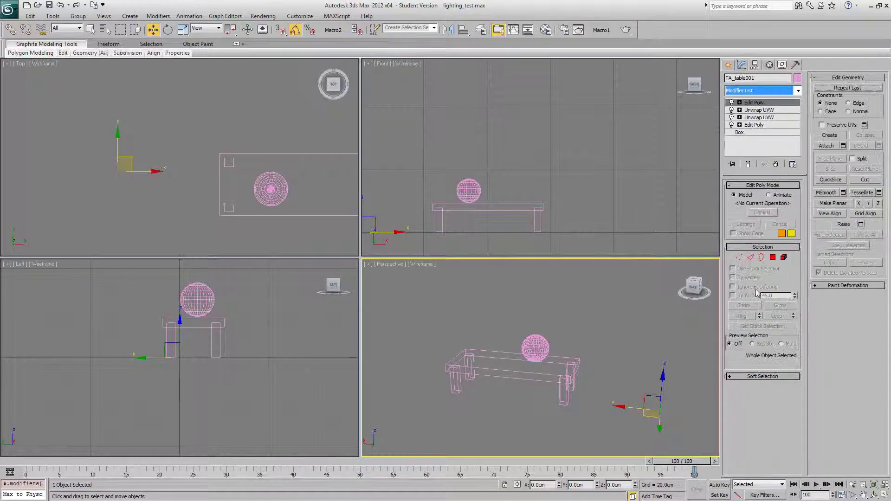
scroll(541, 363, up, 3)
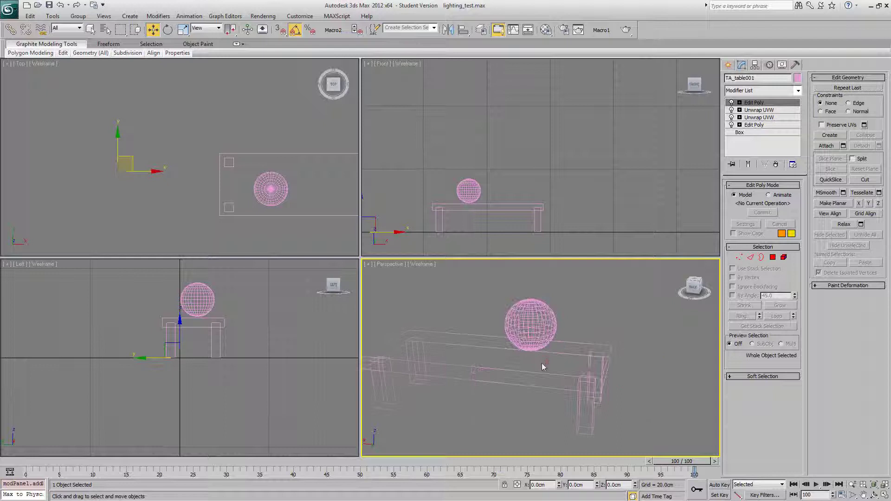
scroll(542, 363, down, 3)
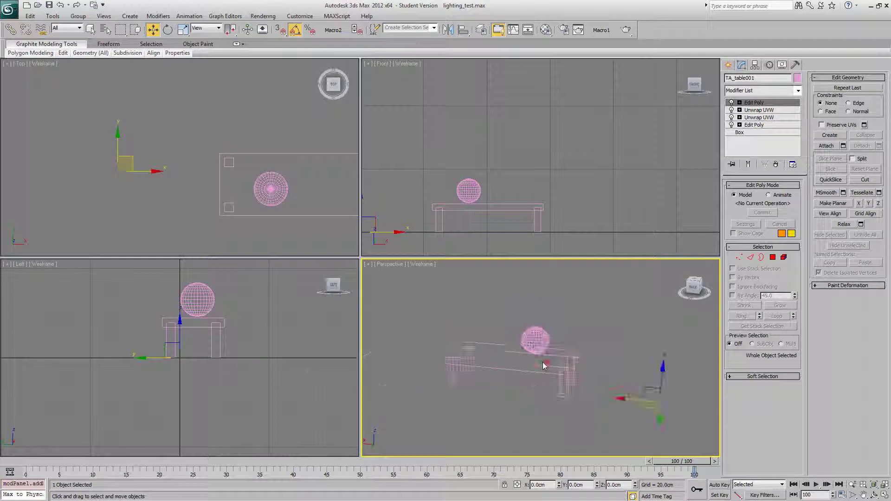
Move the four underside vertices of the tabletop down to floor level so the slab encloses the legs.
click(775, 258)
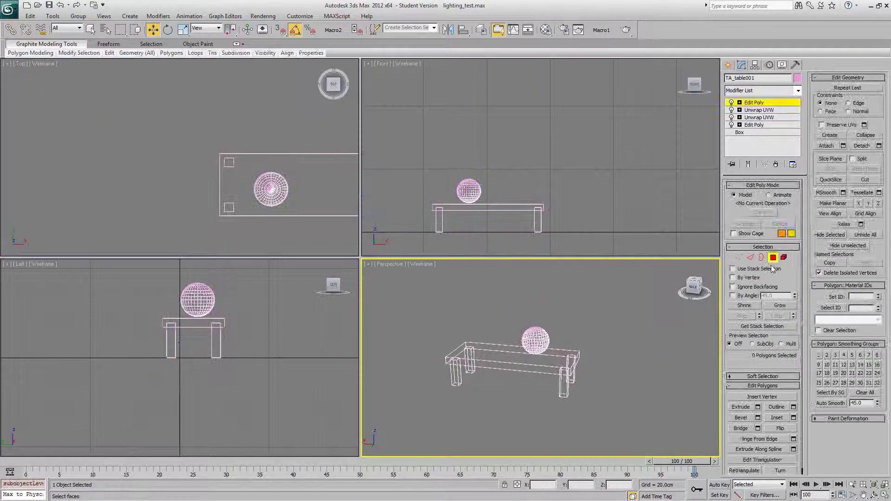
click(783, 260)
alt+middle_drag(533, 408, 532, 396)
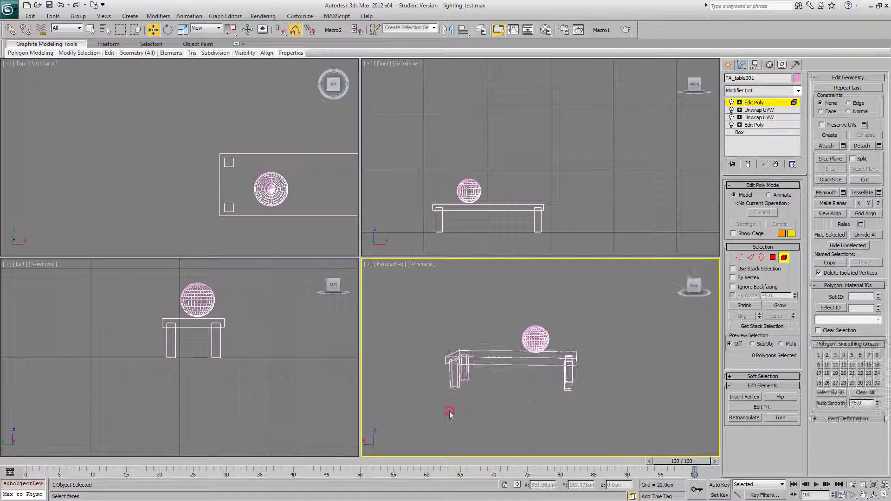
drag(449, 411, 581, 382)
click(739, 258)
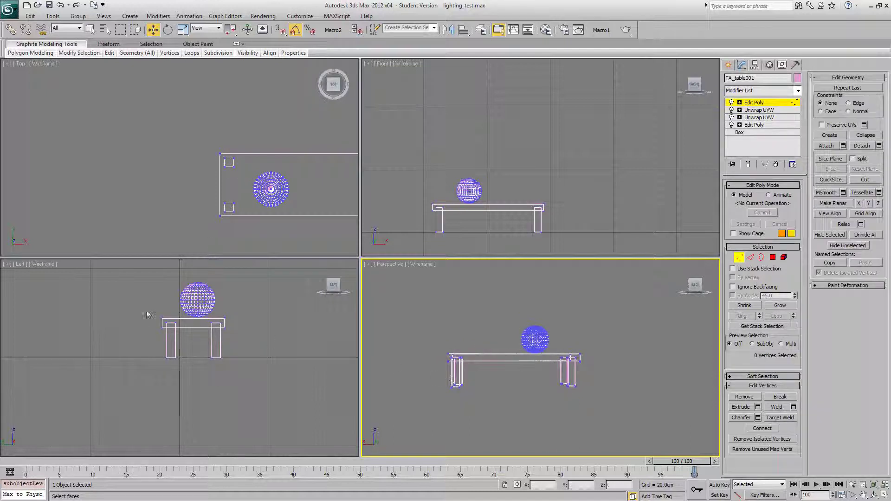
drag(151, 337, 194, 330)
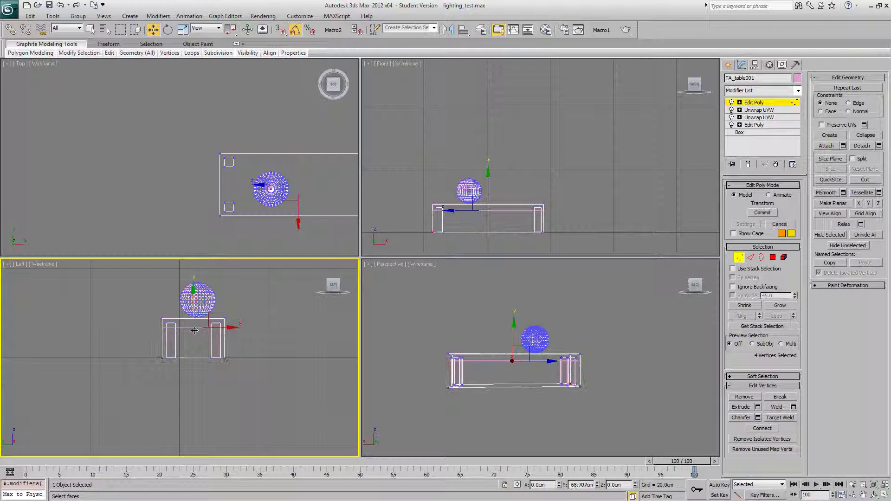
Select only the four leg elements of the table copy and delete them.
click(784, 257)
click(494, 379)
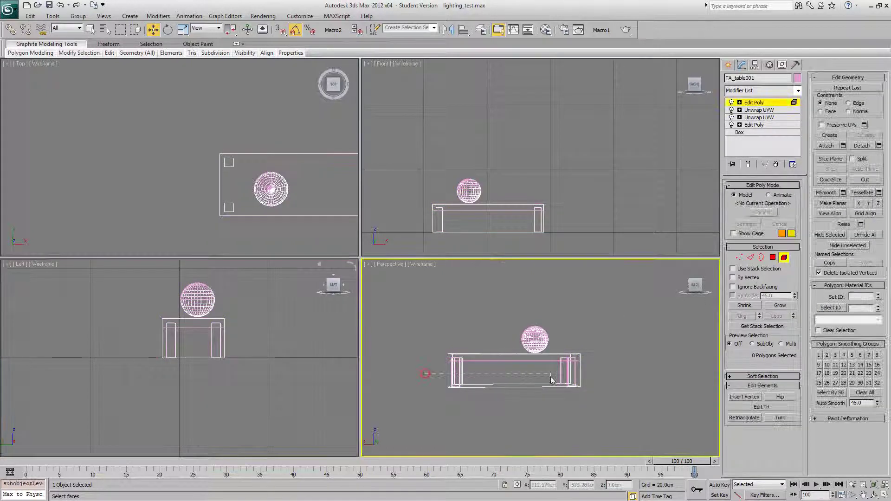
drag(552, 381, 552, 381)
alt+click(510, 376)
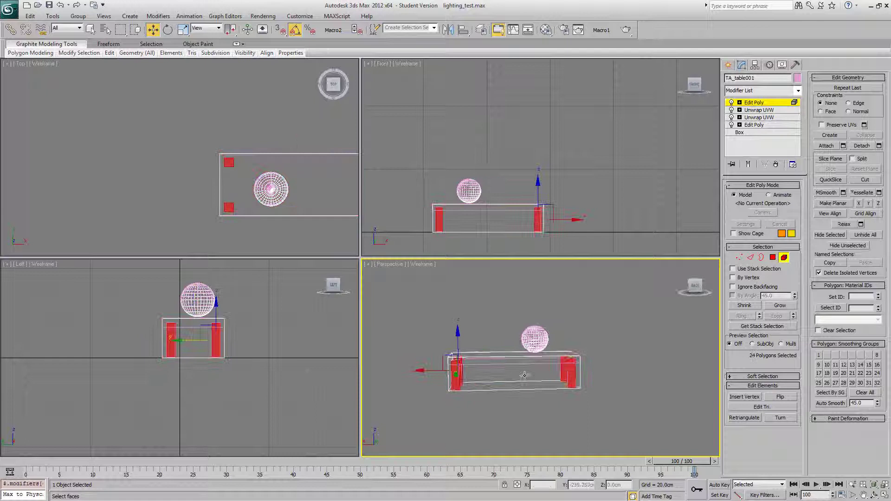
alt+middle_drag(524, 376, 504, 359)
key(ctrl+d)
Add four edge loops to the box with Swift Loop, framing the sphere's footprint on all sides in the Top view.
scroll(540, 350, up, 2)
scroll(527, 354, down, 1)
click(511, 351)
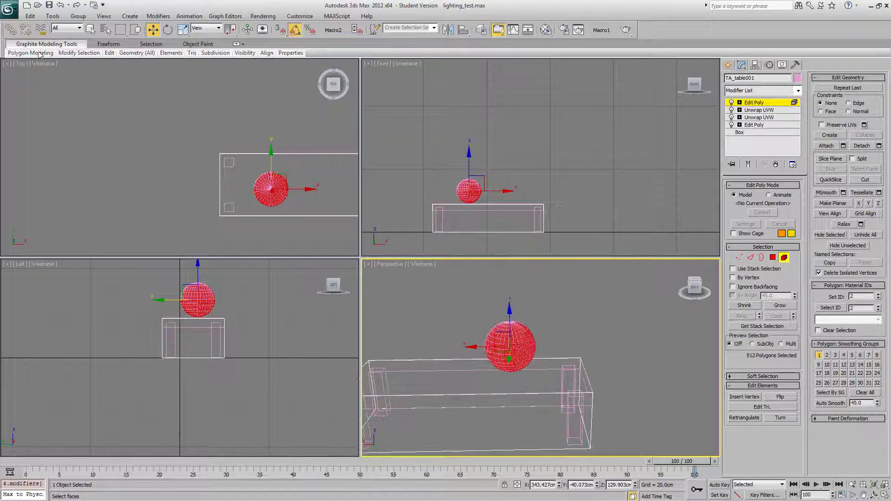
mouse_move(114, 54)
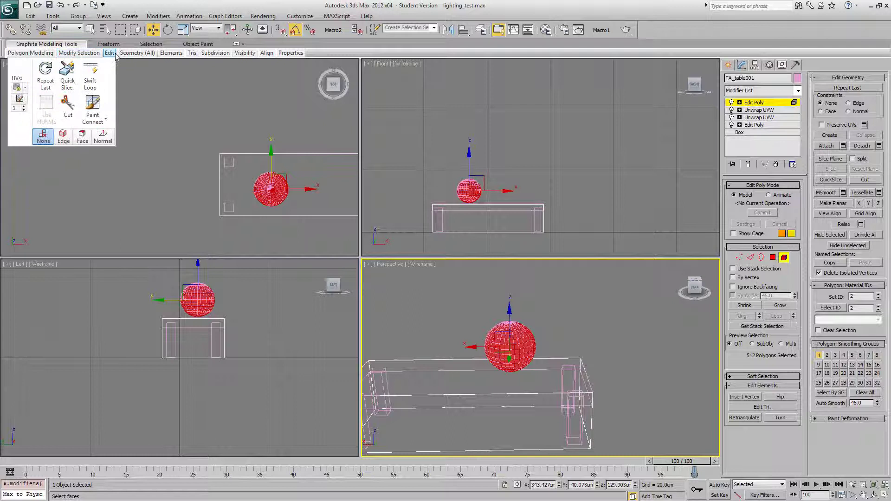
click(90, 75)
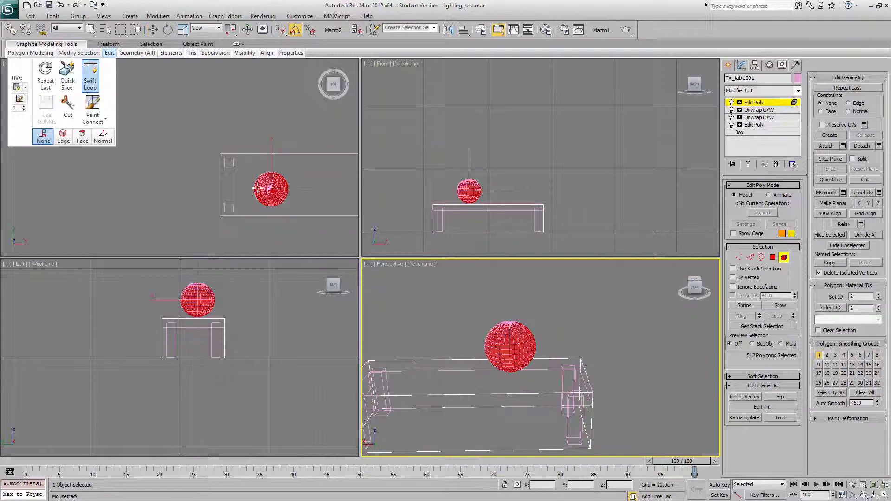
middle_drag(254, 157, 252, 161)
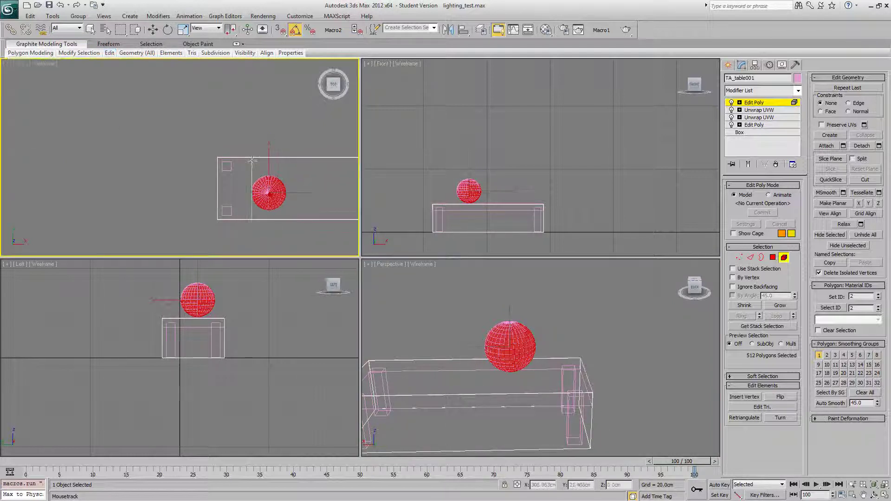
click(252, 160)
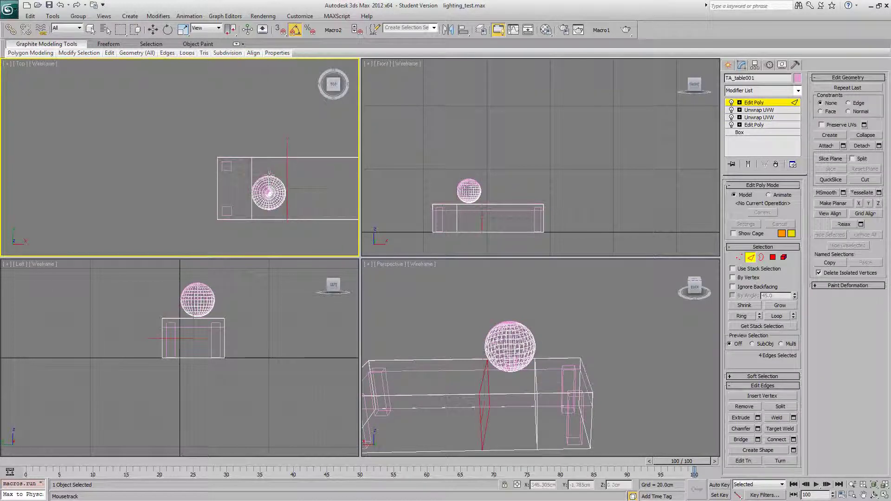
click(252, 175)
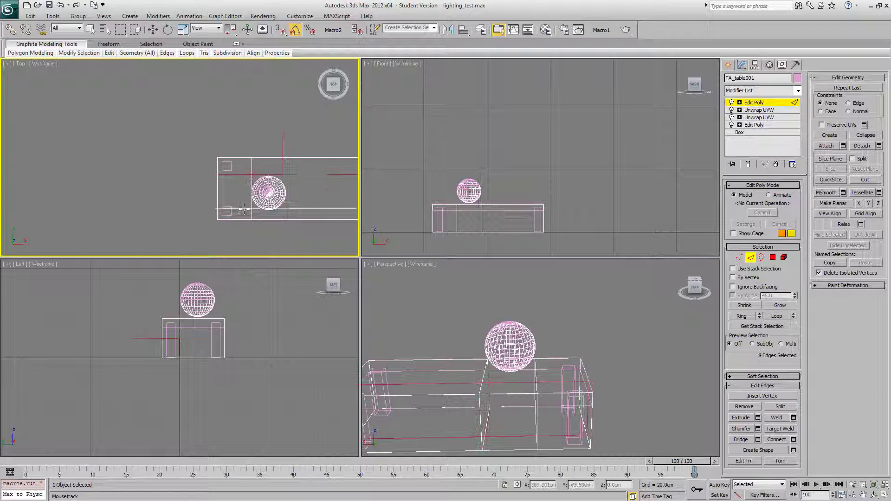
click(248, 211)
right_click(549, 388)
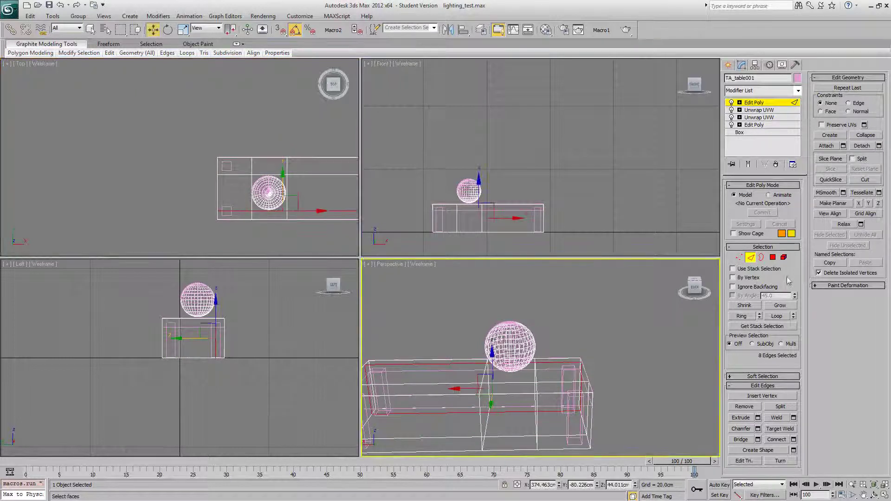
Extrude the top polygon beneath the sphere and raise it to about Z 169 cm so the block encloses the sphere.
click(773, 258)
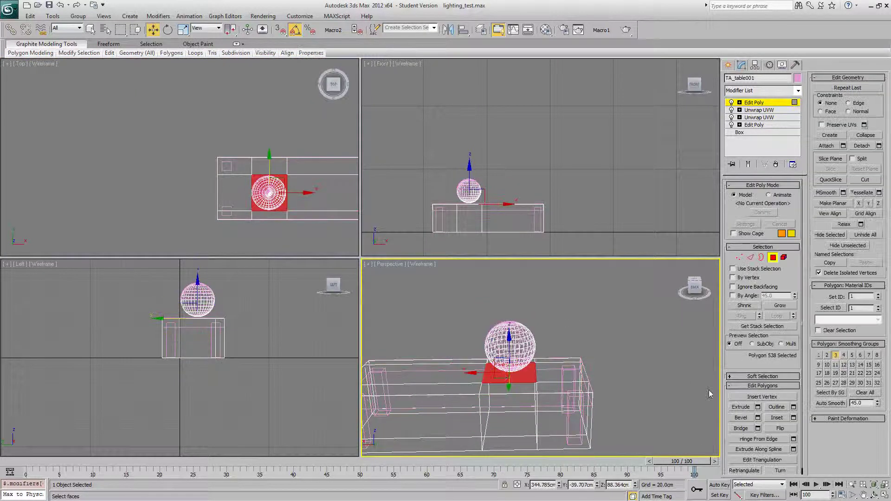
click(740, 408)
drag(511, 370, 513, 351)
right_click(519, 343)
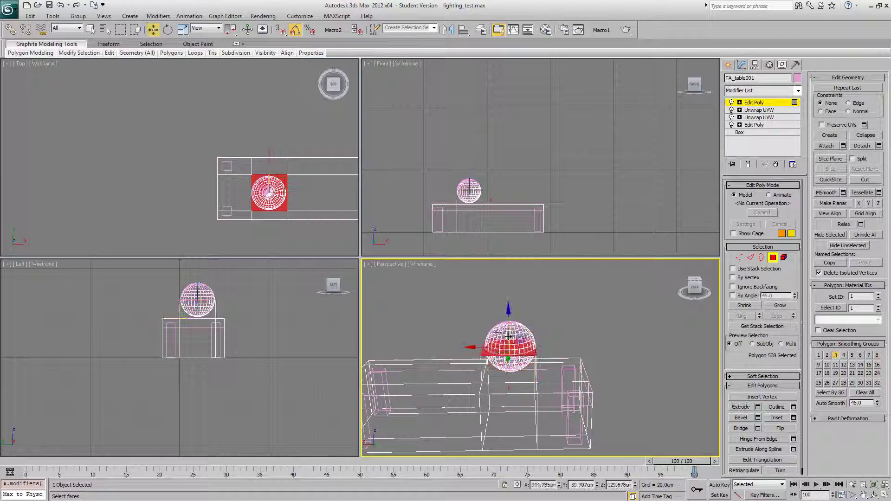
drag(509, 316, 509, 297)
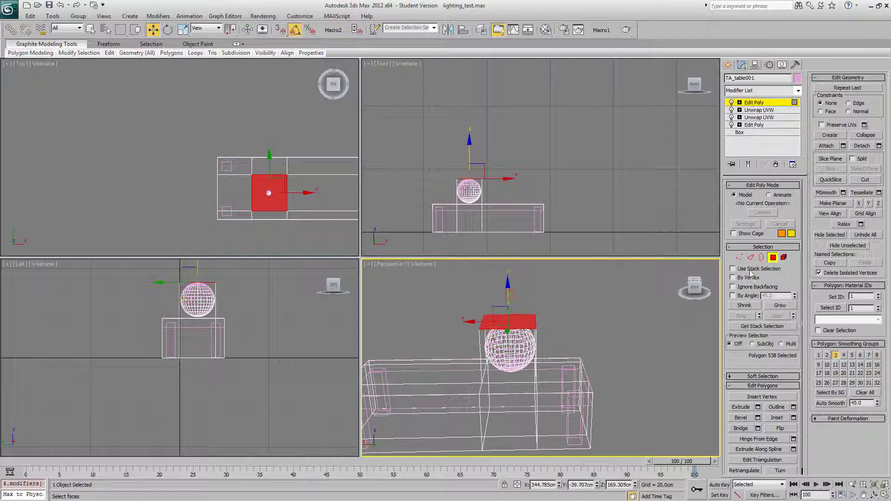
click(771, 263)
Show the perspective view shaded with edged faces and make the table copy see-through.
mouse_move(532, 364)
alt+middle_down()
mouse_move(537, 377)
mouse_move(545, 363)
alt+middle_up()
key(F3)
key(alt+x)
alt+middle_drag(550, 408, 573, 354)
scroll(559, 359, down, 3)
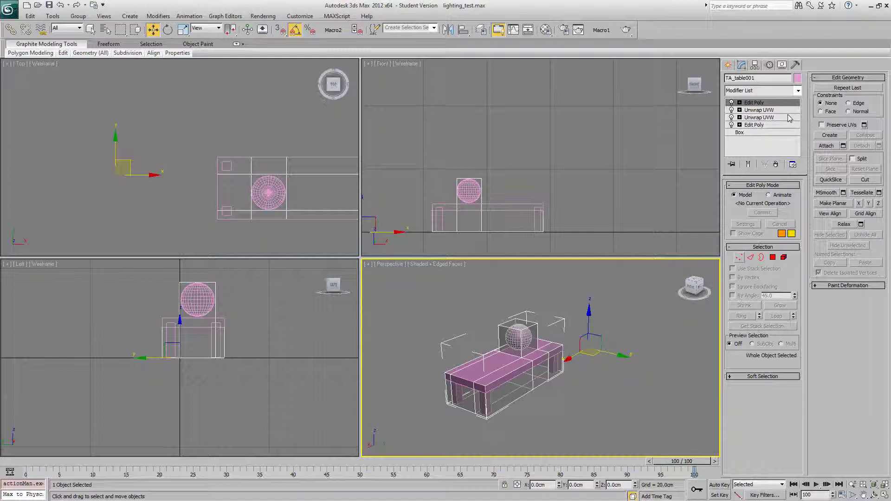
Prefix the copy's name with UCX_ so it reads UCX_TA_table001, keeping the copy selected.
text(UCX_)
alt+middle_drag(596, 405, 585, 390)
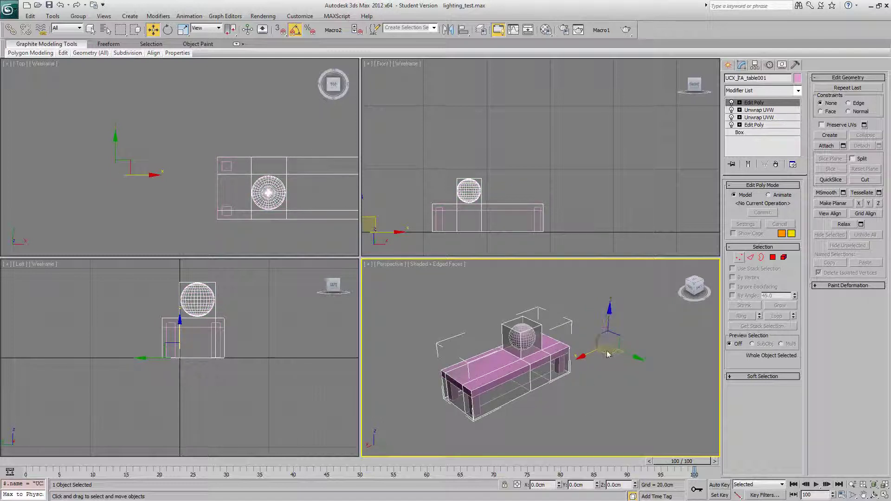
click(603, 375)
click(525, 370)
alt+middle_drag(526, 370, 537, 369)
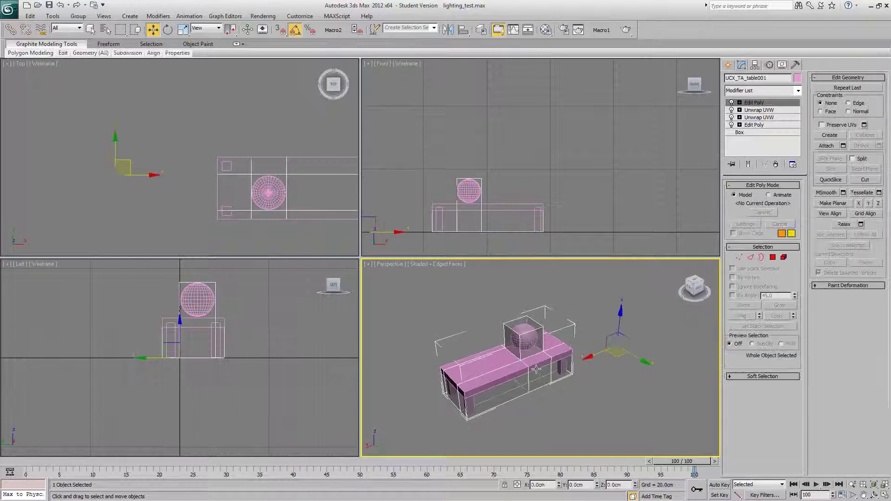
Examine the collision copy's pivot location using Affect Pivot Only.
click(742, 65)
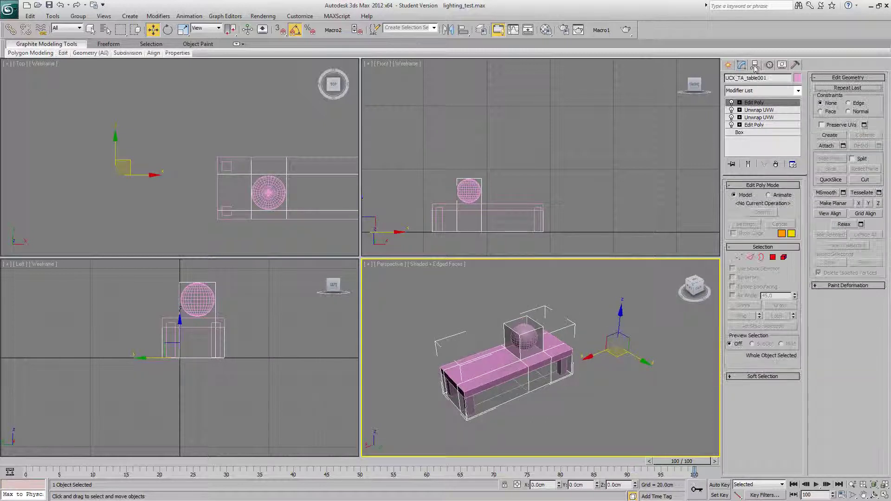
click(755, 65)
click(769, 65)
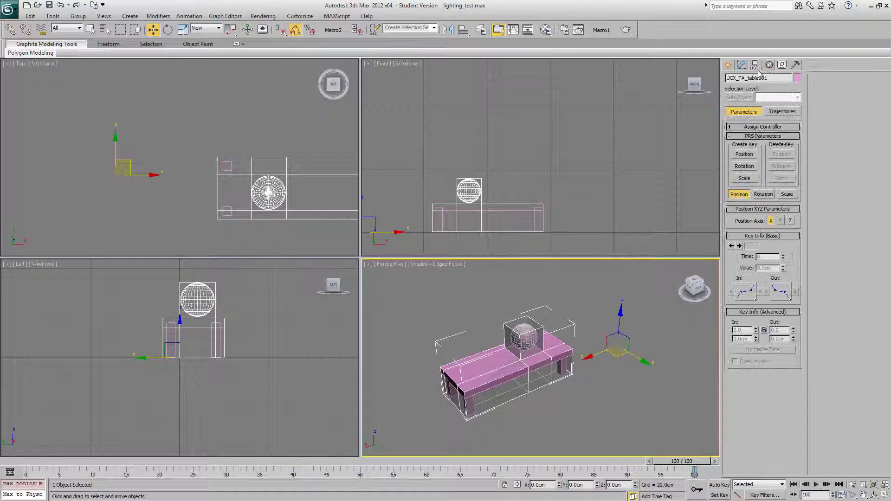
click(755, 65)
click(764, 124)
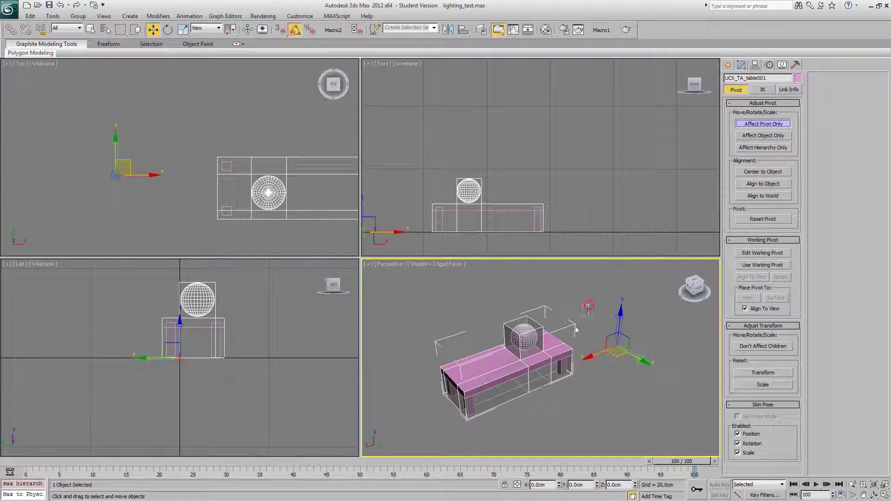
Add the original table to the selection and turn off Affect Pivot Only.
ctrl+click(538, 378)
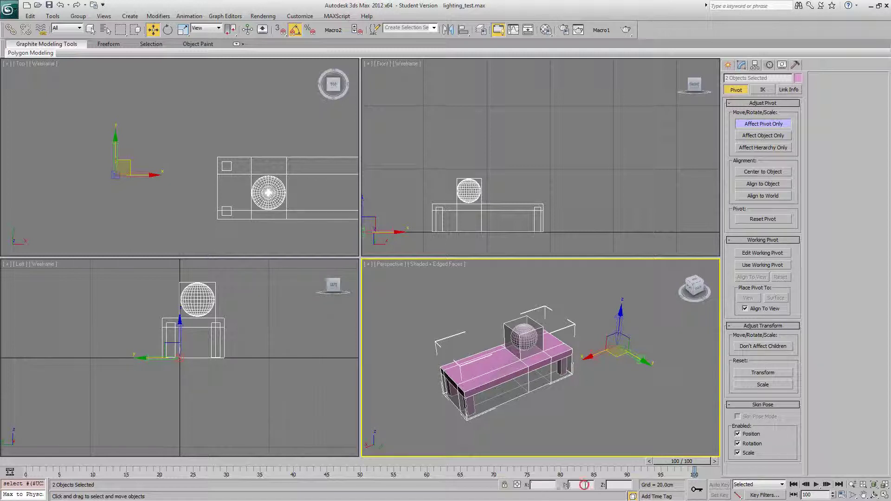
click(743, 123)
mouse_move(552, 367)
alt+middle_down()
mouse_move(538, 361)
mouse_move(554, 359)
alt+middle_up()
Export the two selected objects as an ASE file, overwriting TA_table.ASE and accepting the ASCII Export options as they are.
click(8, 9)
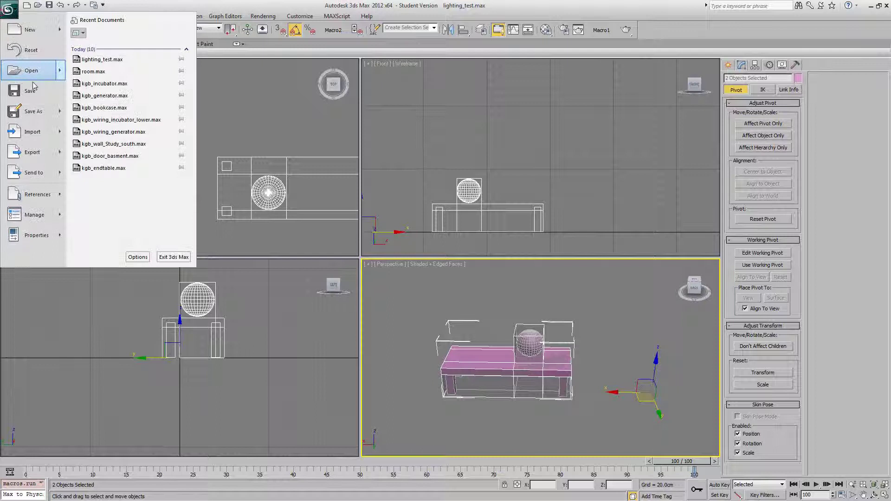
mouse_move(32, 152)
click(141, 78)
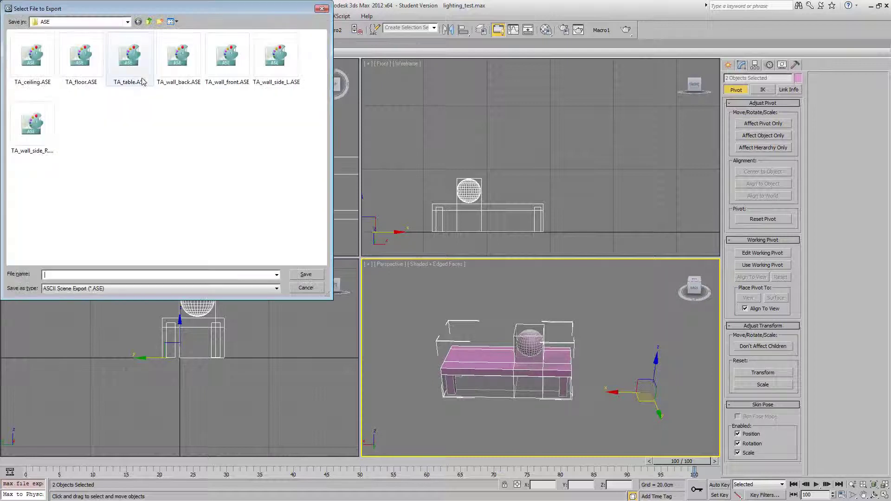
click(134, 83)
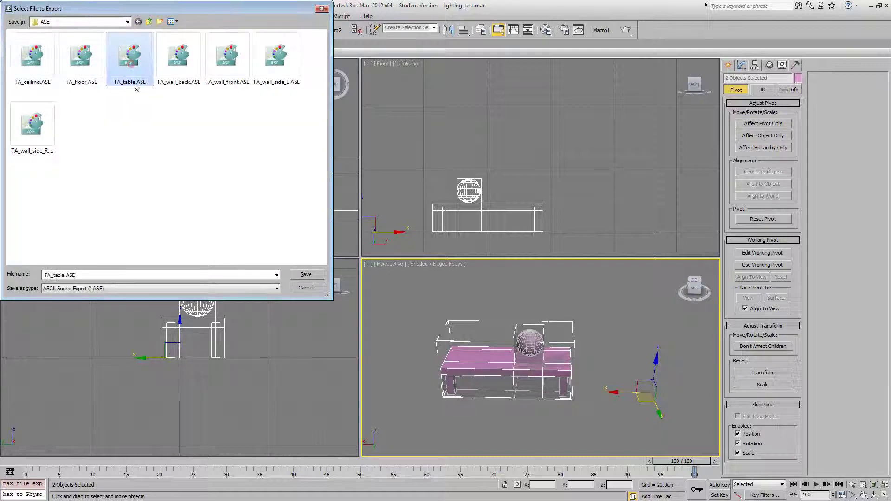
double_click(134, 71)
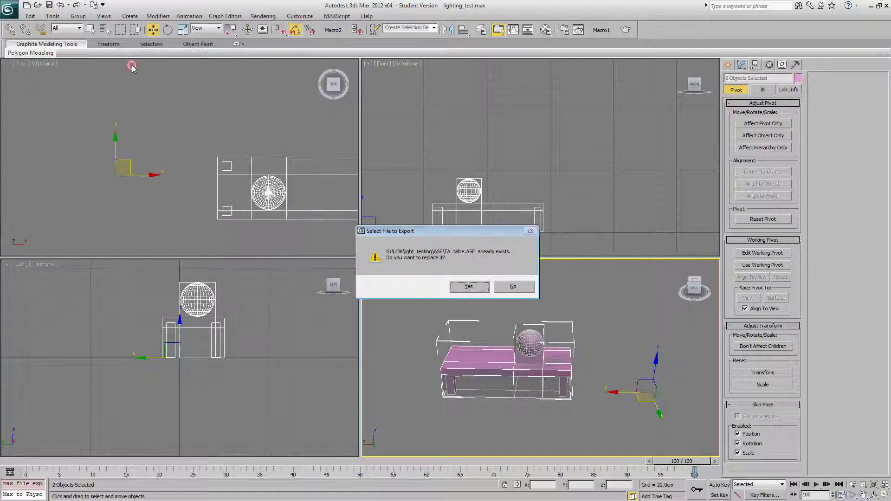
click(463, 287)
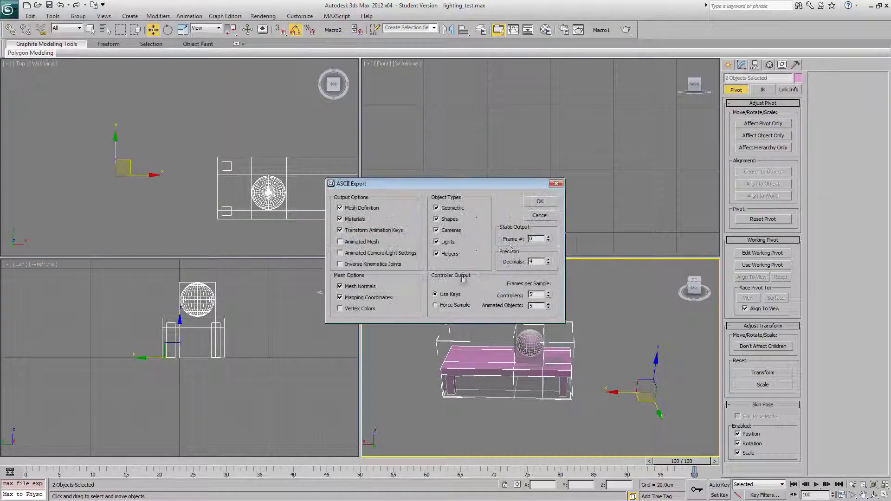
click(539, 201)
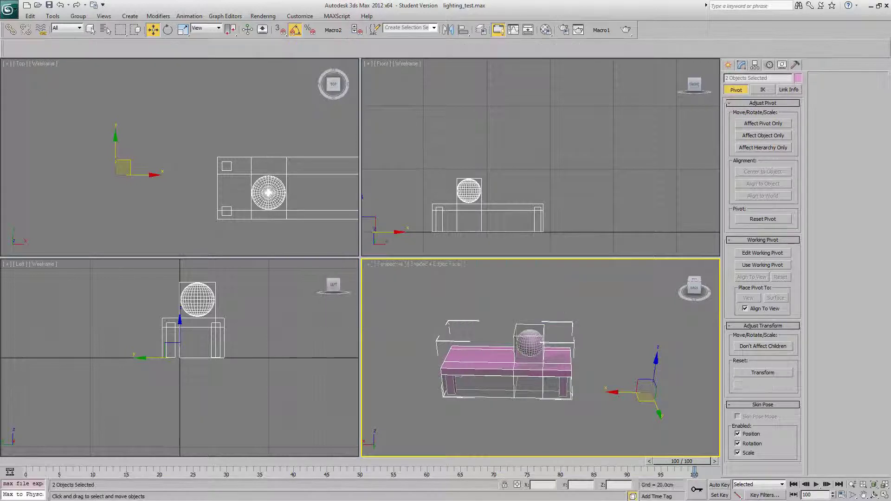
Switch to the Unreal Development Kit and examine the TA_table mesh's existing collision in the Static Mesh Editor.
key(alt+Tab)
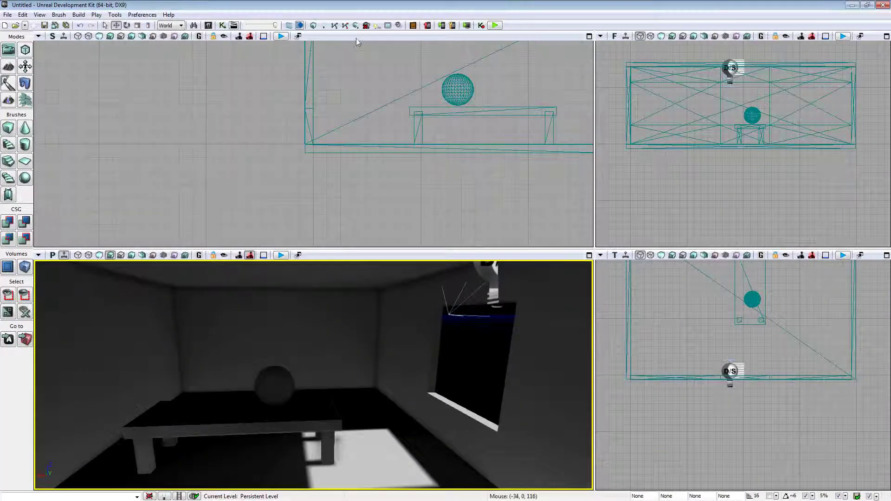
middle_drag(340, 285, 339, 296)
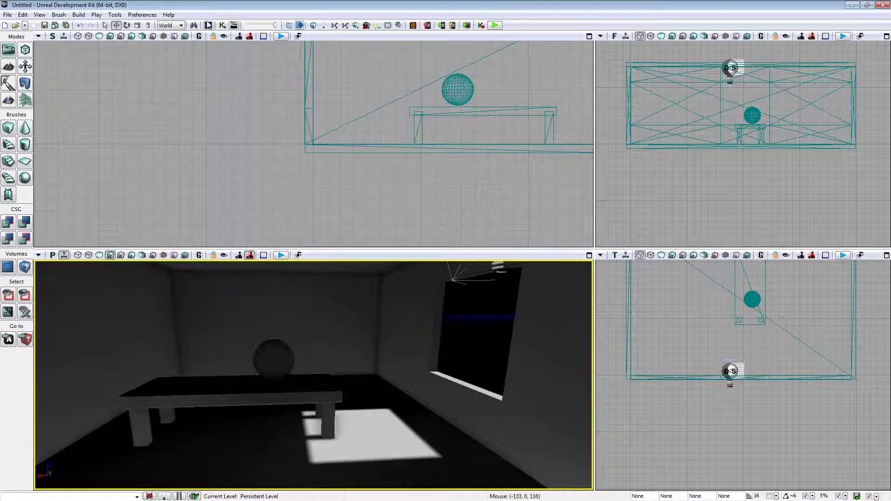
click(208, 25)
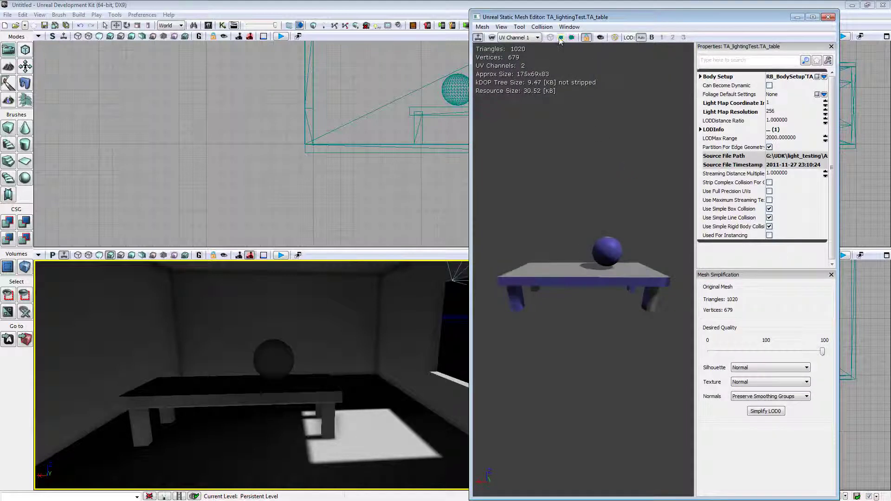
drag(637, 172, 592, 166)
click(828, 17)
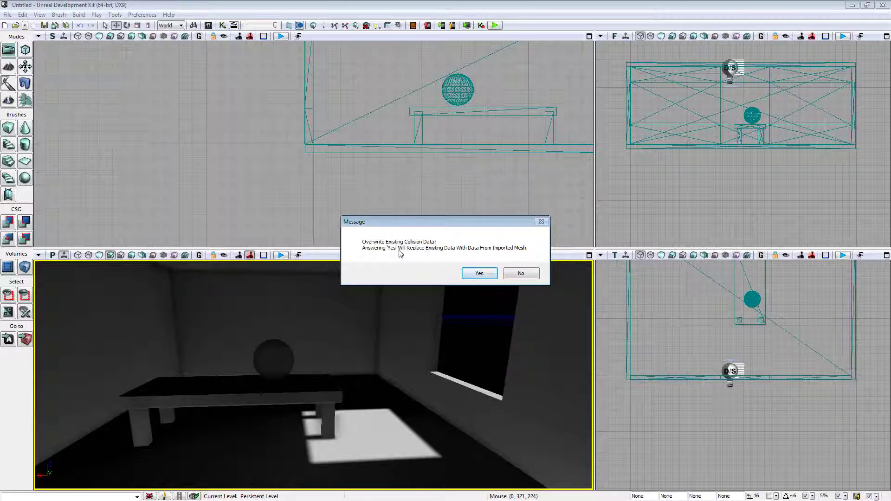
Reimport TA_table, replacing its existing collision data, and check the new collision in the Static Mesh Editor.
click(470, 273)
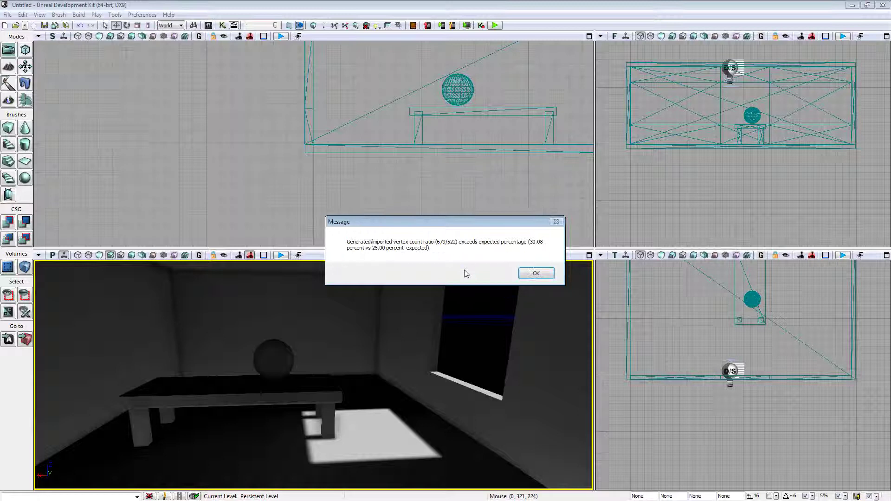
click(534, 274)
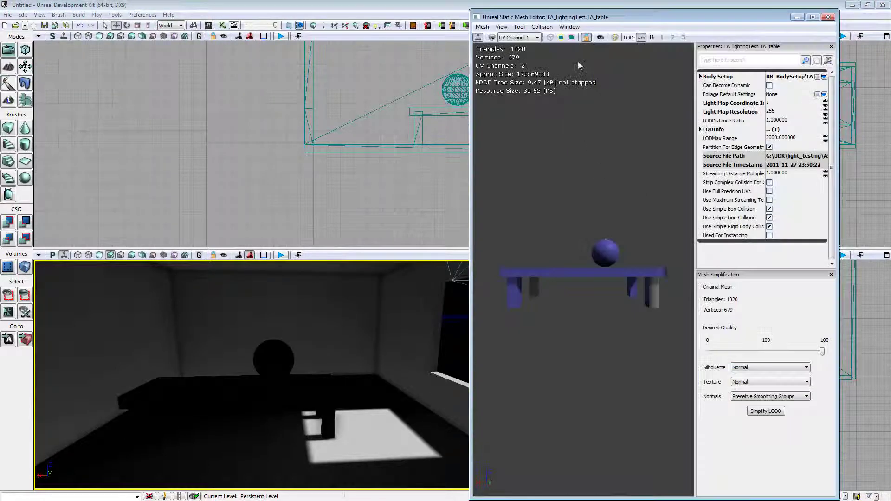
click(572, 37)
drag(648, 175, 693, 181)
click(829, 16)
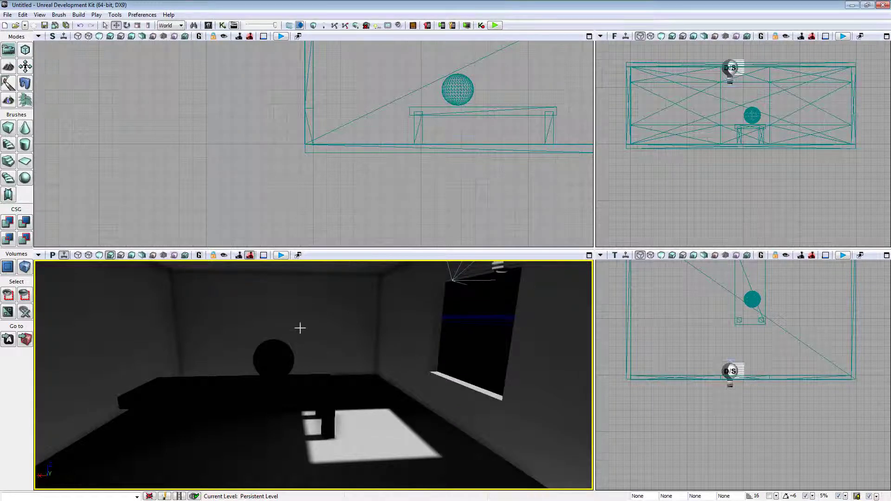
Try enabling Can Become Dynamic on the table mesh and look at the table actor's Physics properties.
click(285, 355)
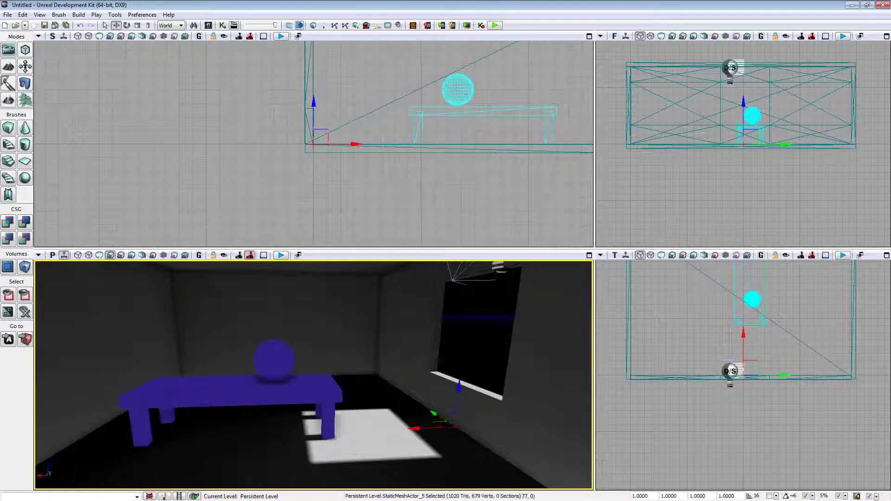
double_click(285, 355)
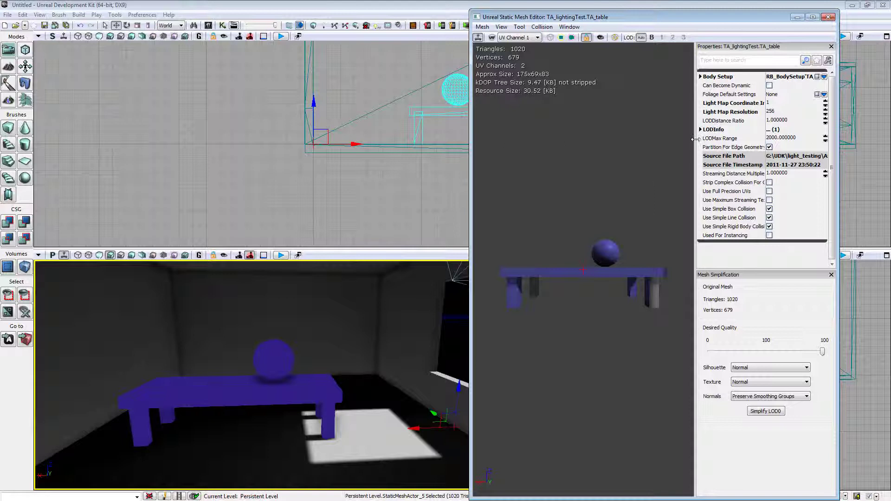
click(769, 86)
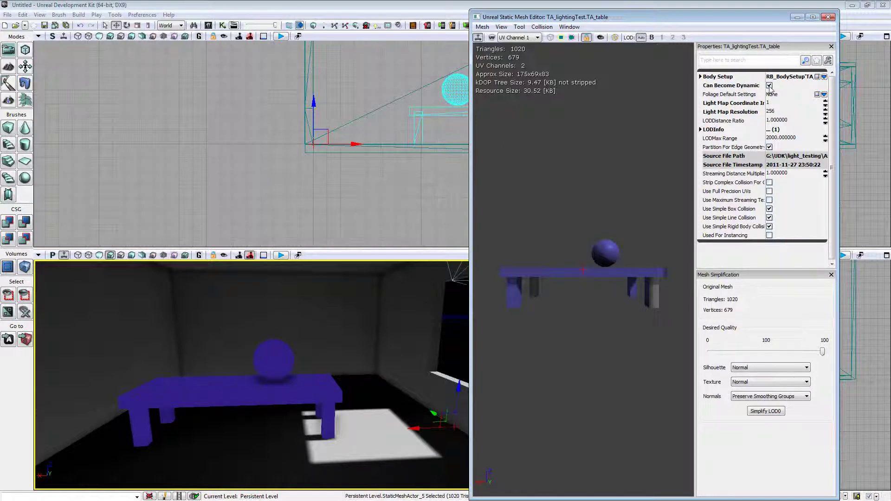
click(832, 18)
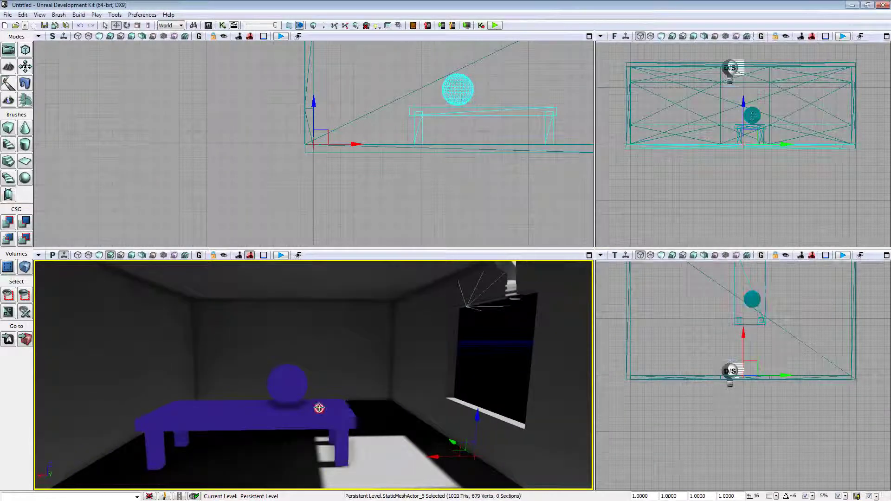
double_click(318, 408)
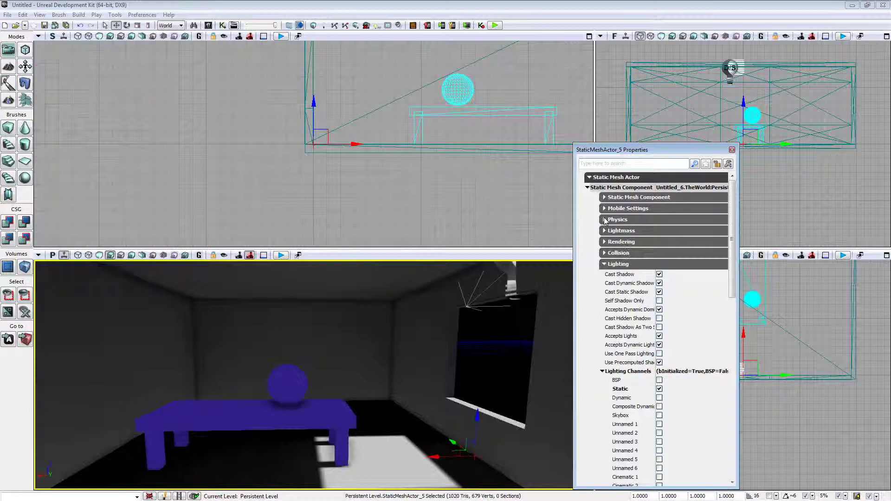
click(604, 219)
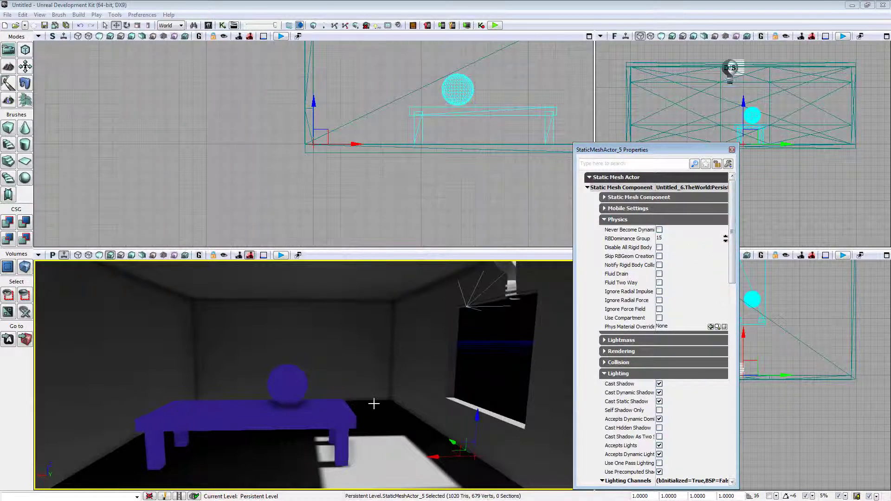
Rebuild the level and close the Map Check report.
click(355, 26)
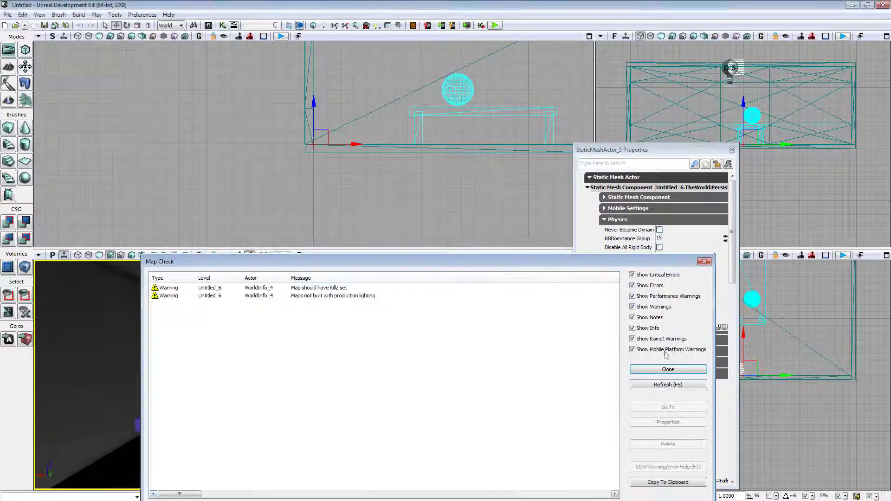
click(663, 372)
click(663, 372)
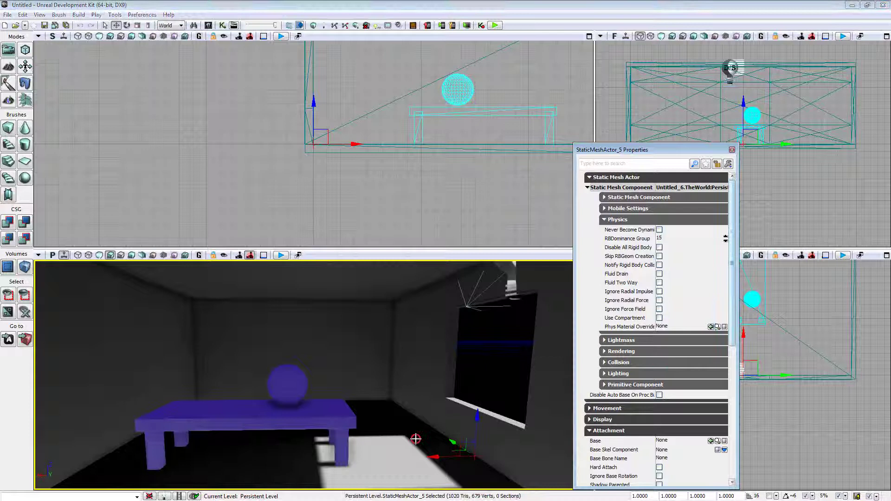
Start a play preview from a spot on the floor beside the table.
click(421, 419)
click(412, 393)
right_click(405, 429)
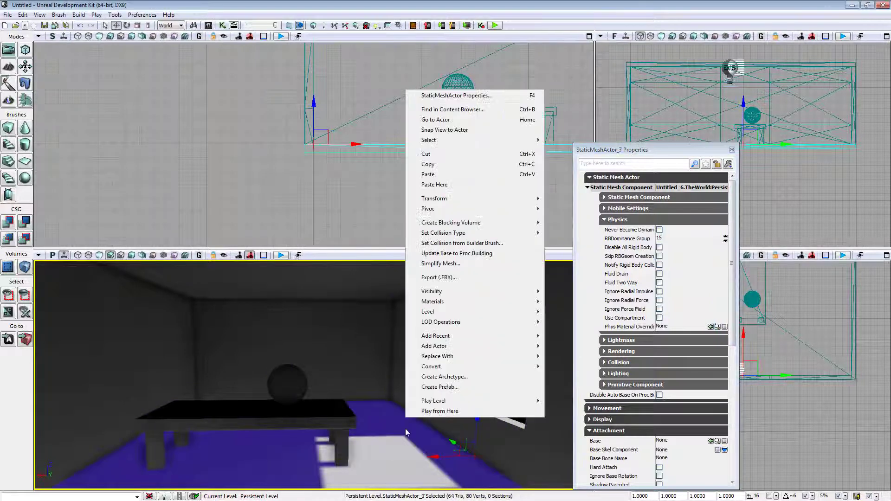
click(419, 419)
right_click(402, 425)
click(413, 411)
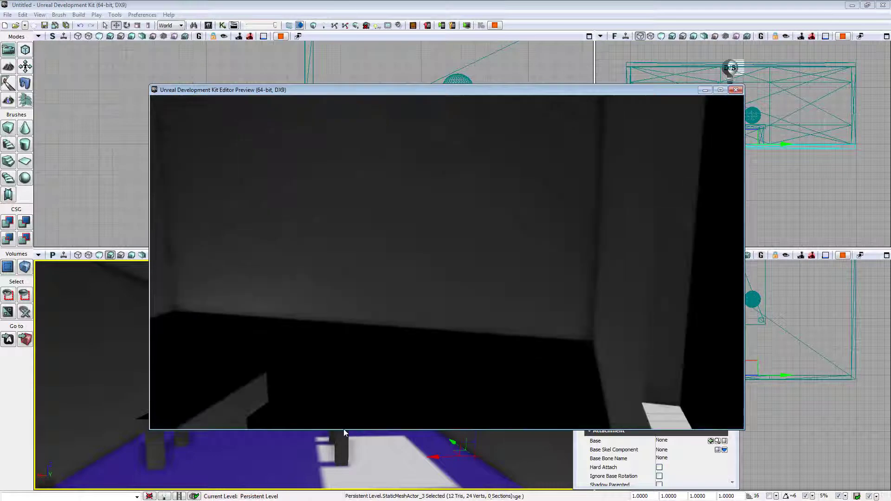
Walk up against and around the table in the preview to test its collision, and end the preview.
key(w)
key(s)
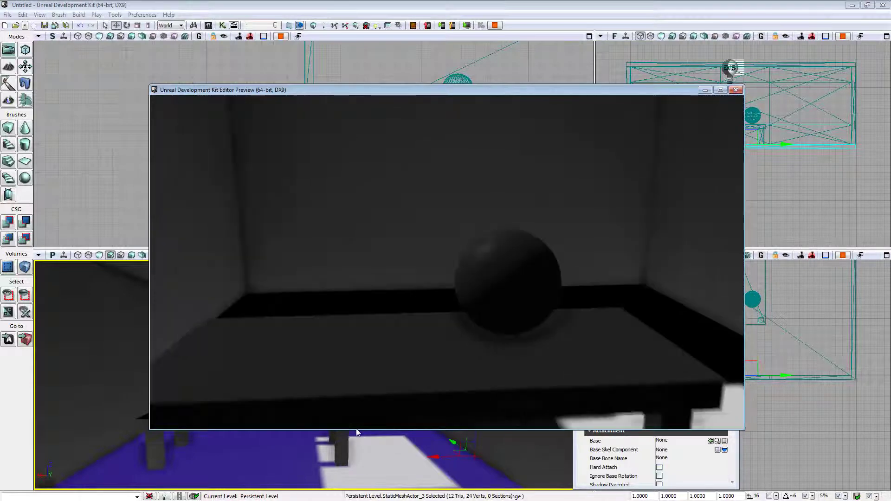
key(w)
key(s)
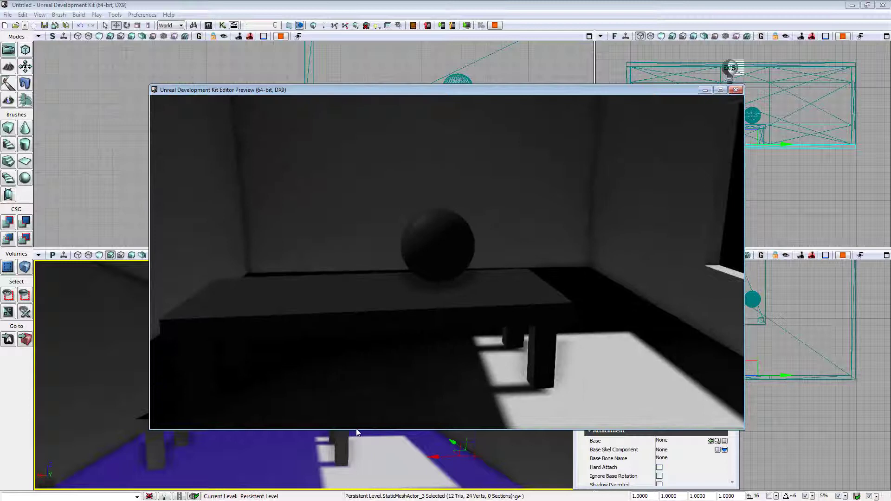
key(d)
key(w)
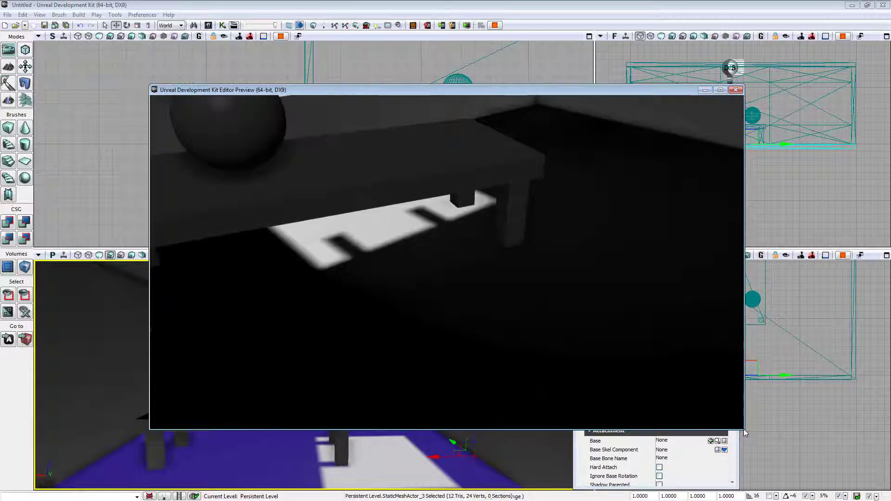
key(Escape)
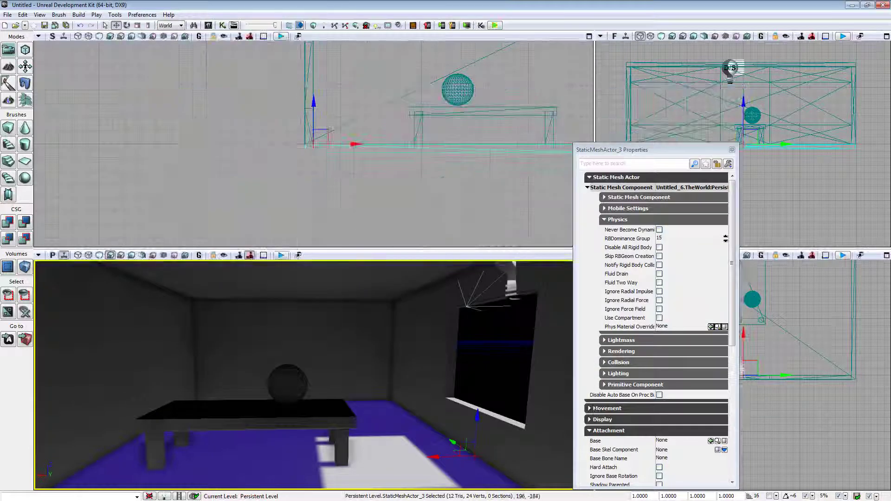
Check the TA_table mesh's settings in the Static Mesh Editor, and rebuild the level, closing the Map Check report.
double_click(736, 192)
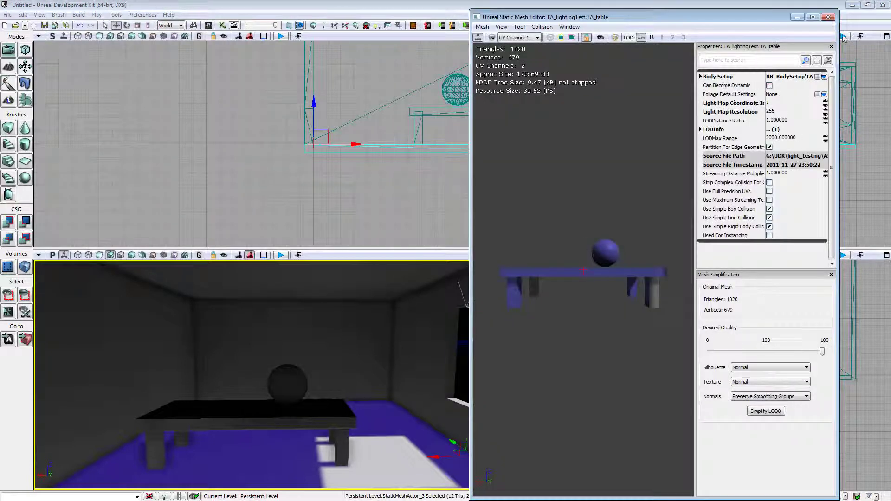
click(829, 17)
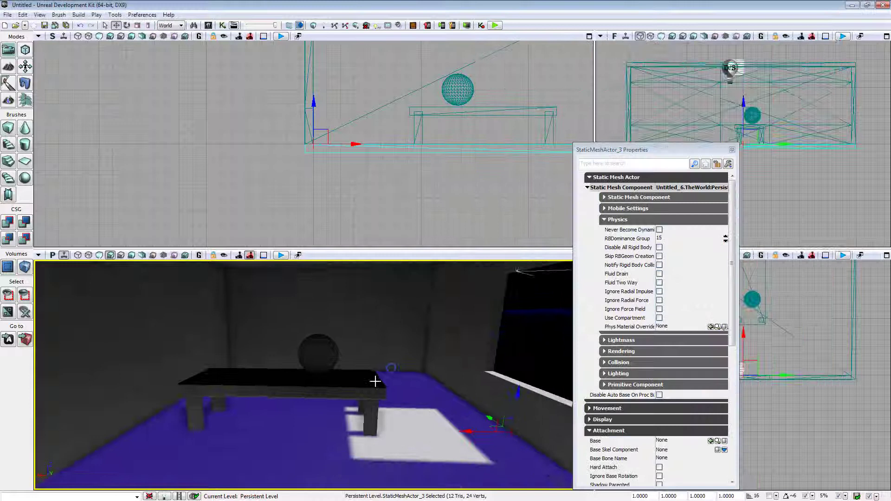
click(356, 26)
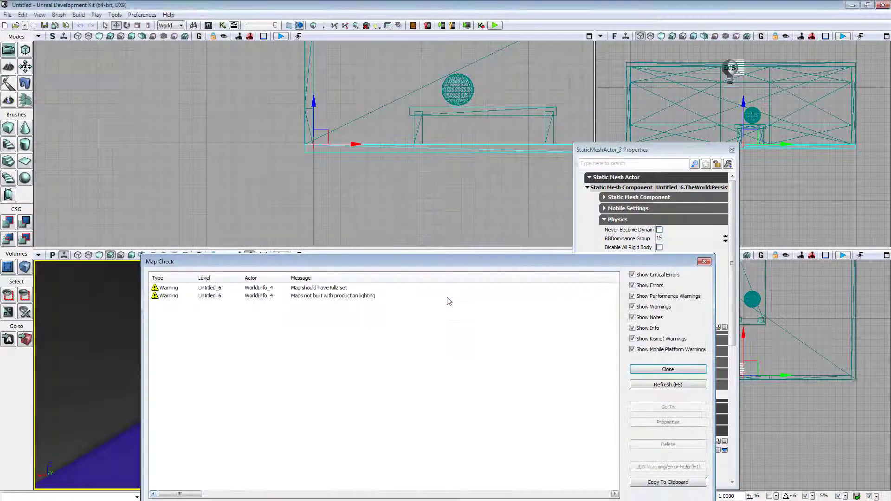
click(648, 369)
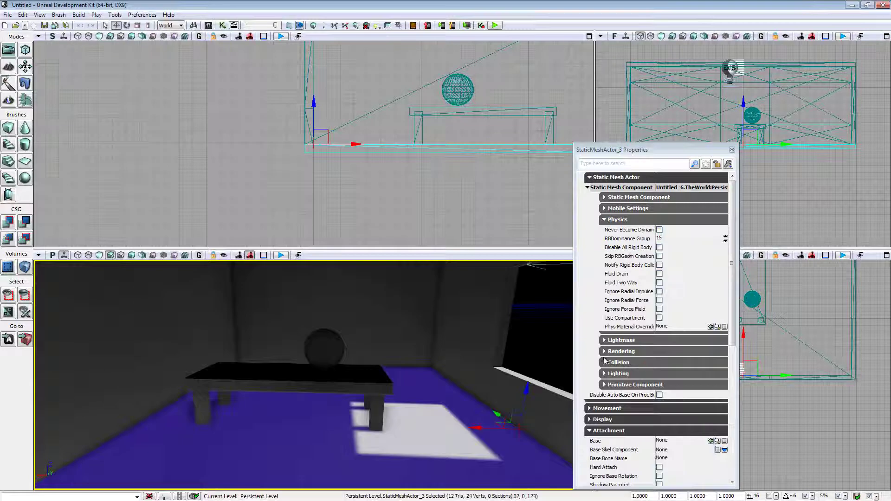
Start a play preview from the floor beside the table and move around to face the table.
right_click(458, 399)
click(469, 392)
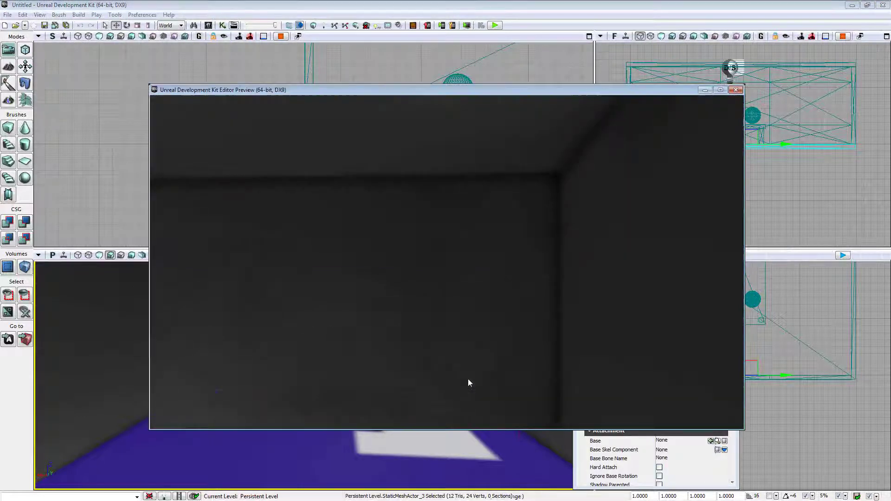
key(s)
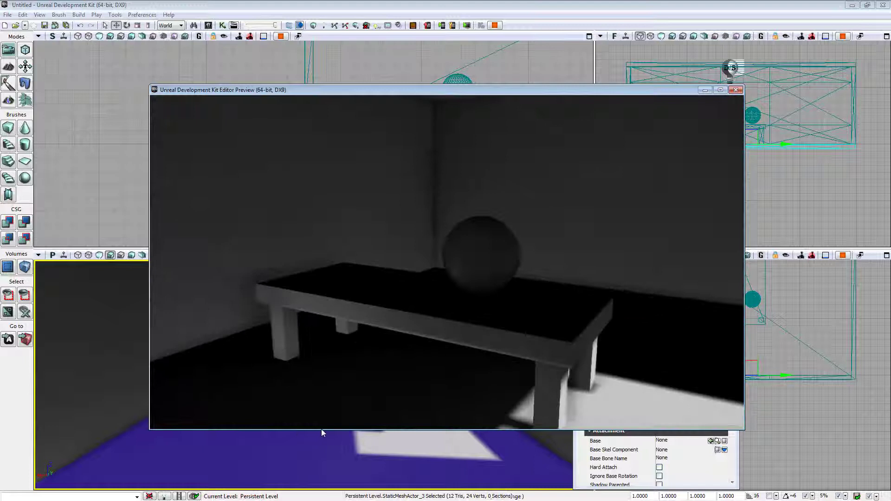
key(w)
key(s)
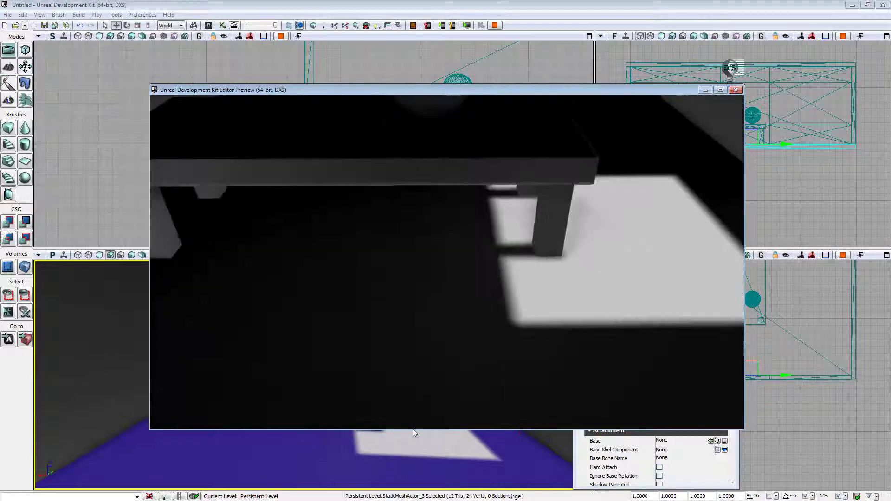
Jump onto the tabletop in the preview, walk up to the sphere to test its collision, and end the preview.
key(w)
key(space)
key(w)
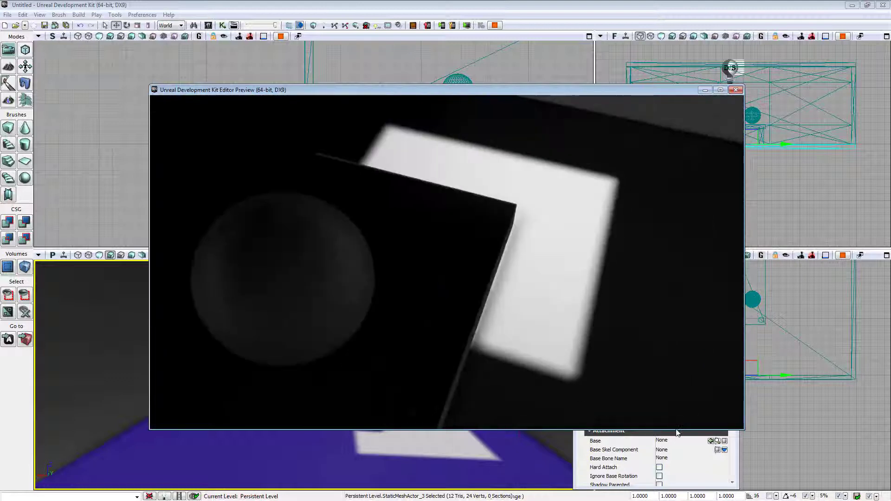
key(s)
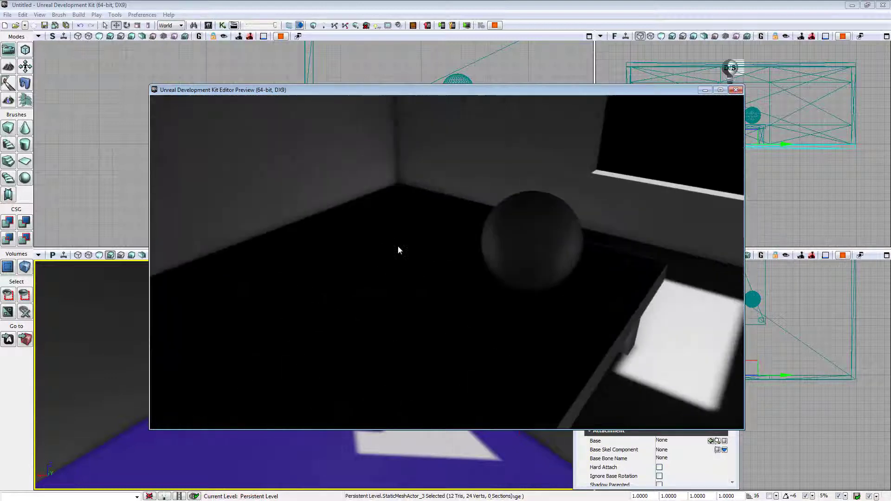
key(Escape)
right_drag(453, 331, 457, 320)
drag(457, 321, 461, 317)
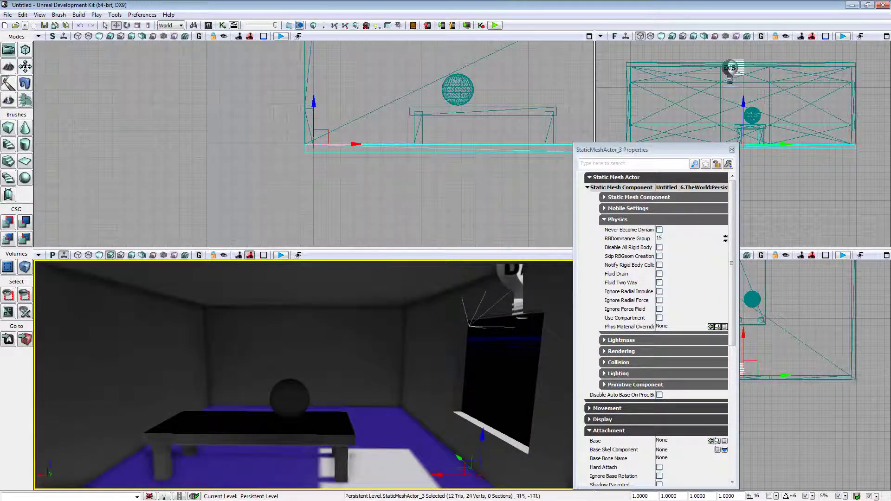
Review the available collision types for the TA_table mesh in the Static Mesh Editor, and close the editor.
click(541, 27)
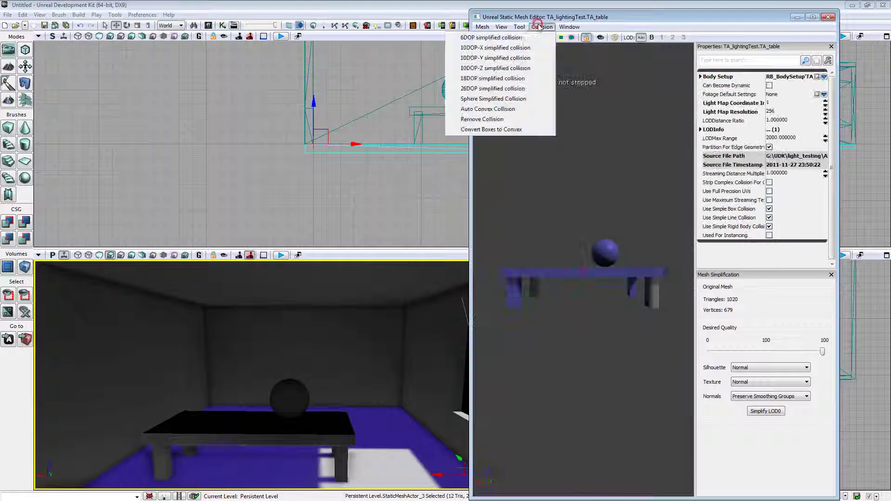
click(820, 17)
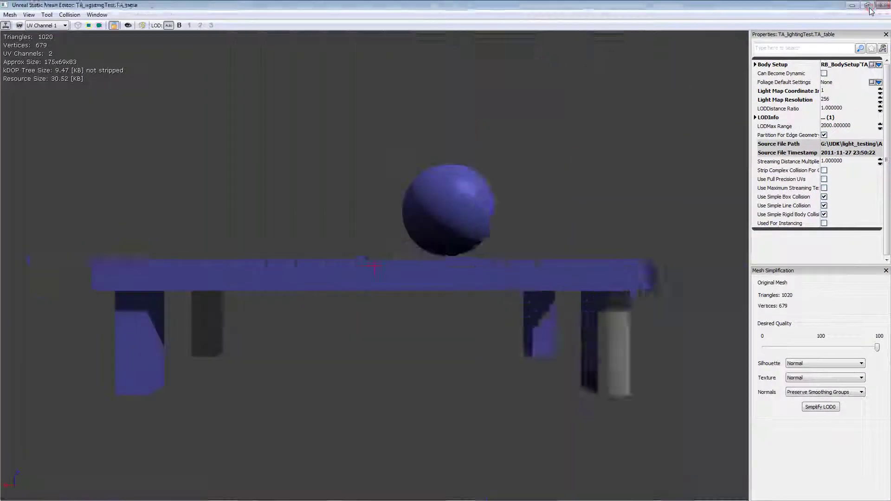
click(868, 5)
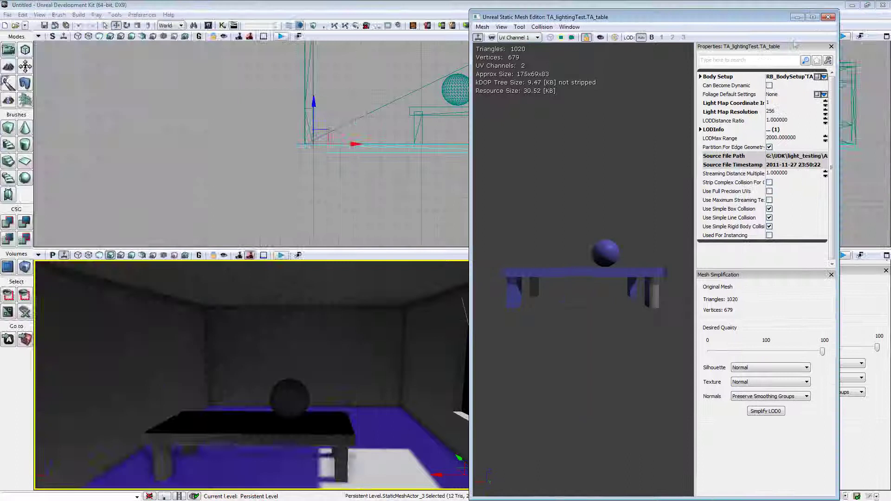
click(828, 17)
Switch to 3ds Max, select the collision mesh around the table, and highlight the UCX_ prefix in its name.
key(F4)
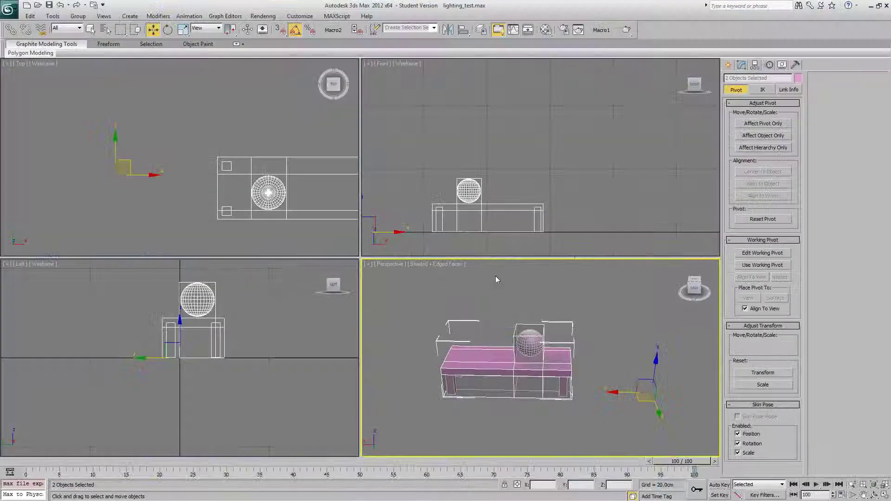
alt+middle_drag(496, 279, 582, 331)
alt+middle_drag(524, 359, 576, 310)
click(572, 315)
click(534, 327)
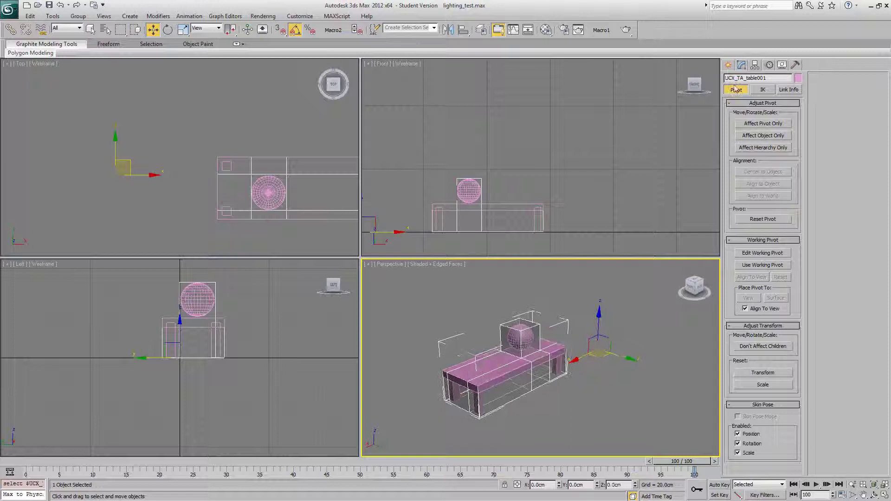
drag(726, 78, 736, 77)
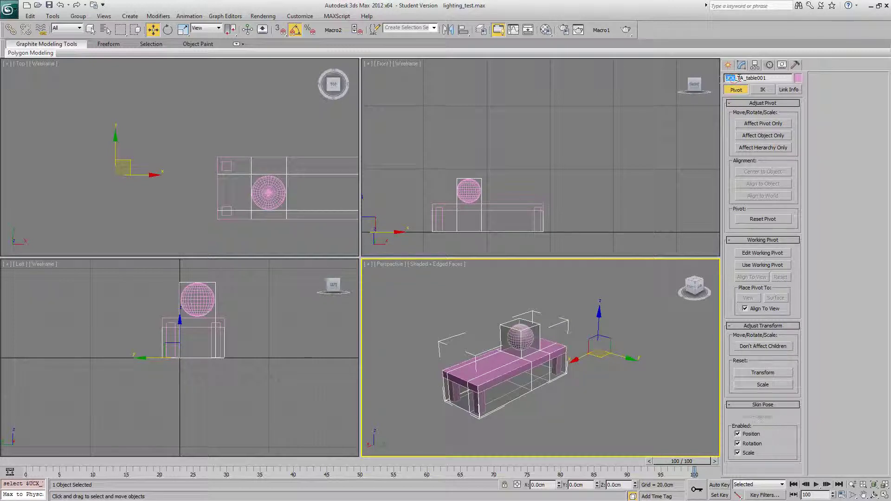
Select the table and its surrounding collision mesh together in the perspective view.
alt+middle_drag(554, 366, 552, 367)
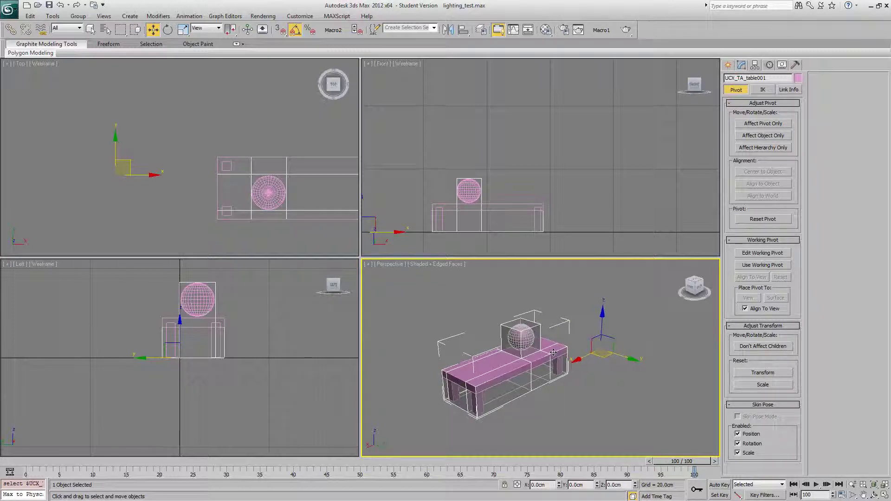
click(562, 317)
drag(561, 318, 516, 388)
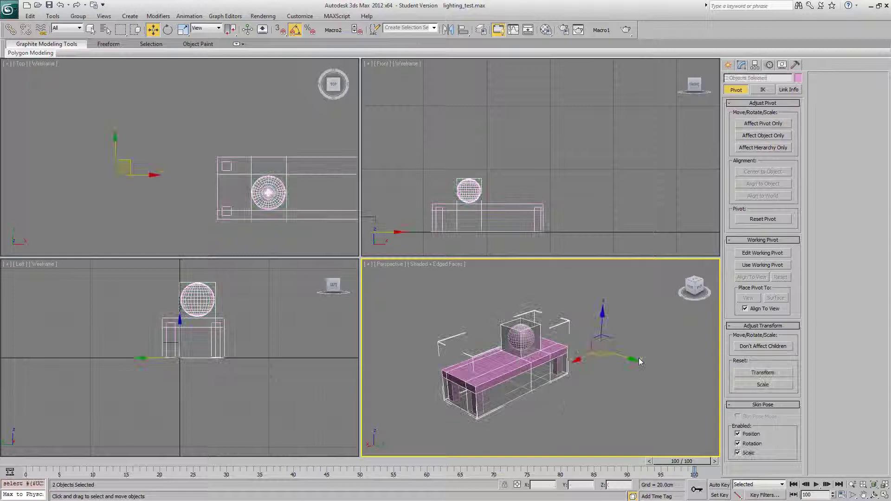